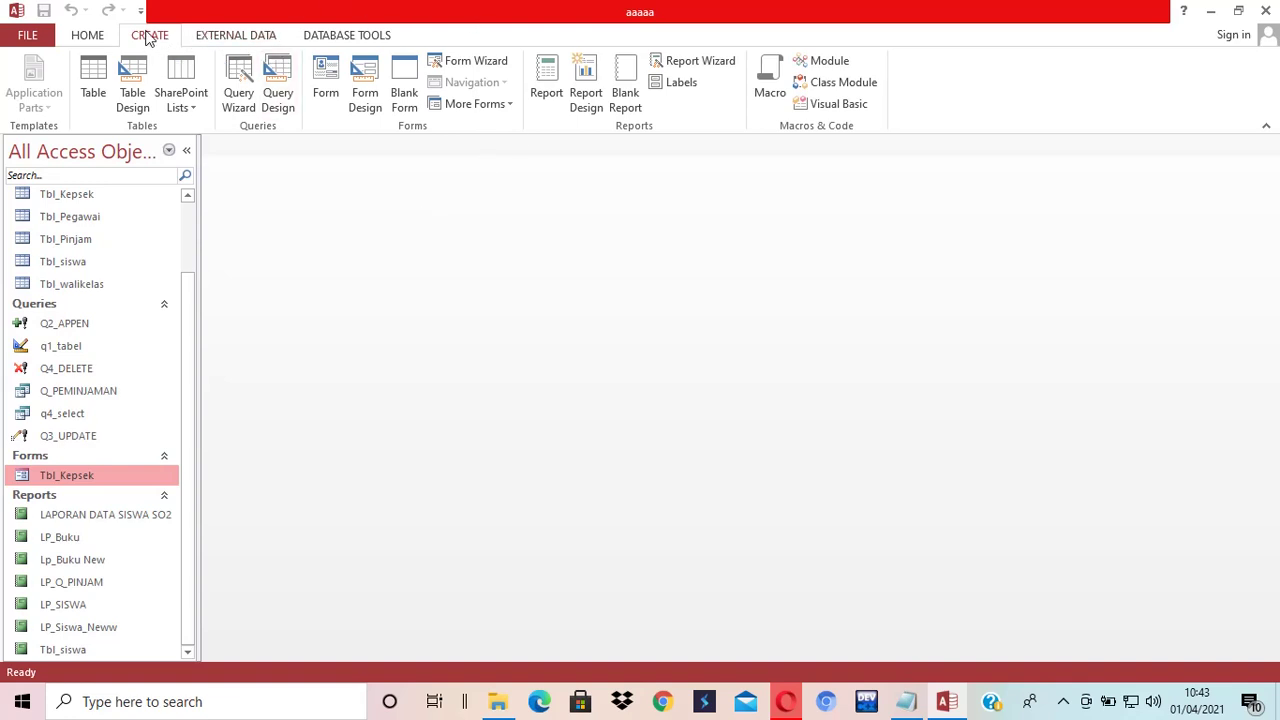
# Step: Open the program options at the ribbon customization settings
pyautogui.click(248, 40)
pyautogui.click(343, 42)
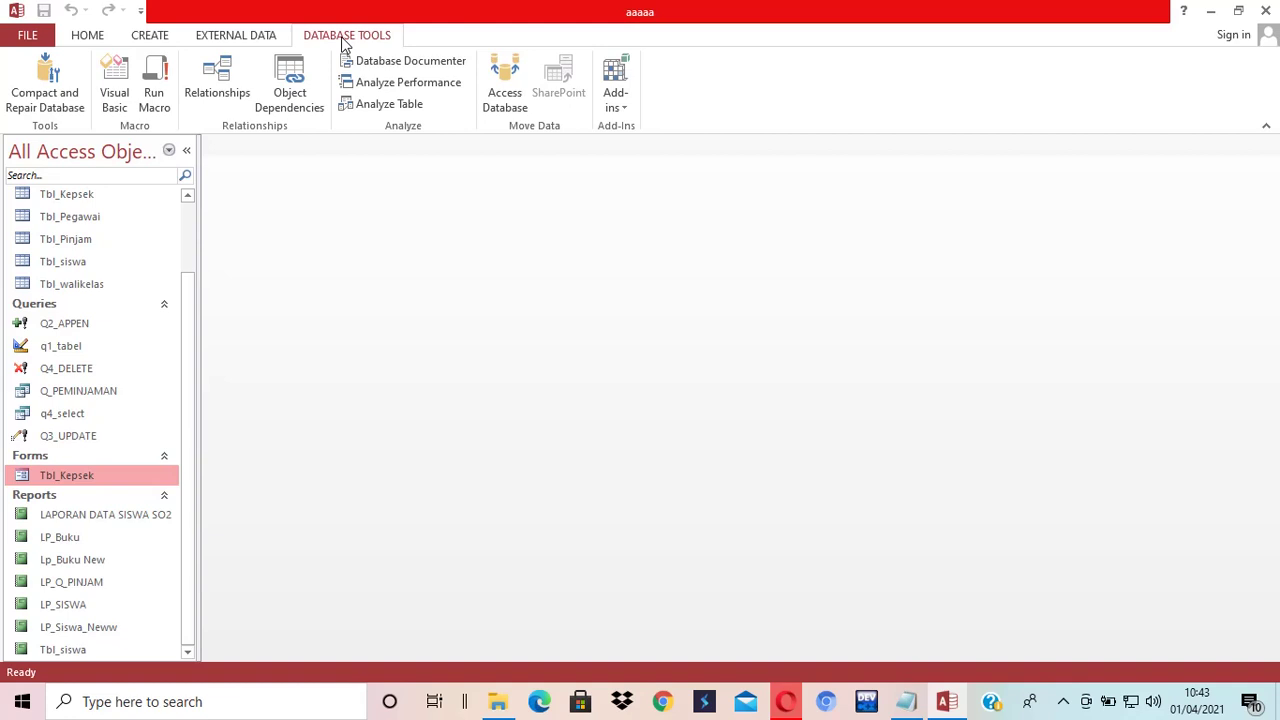
pyautogui.click(27, 37)
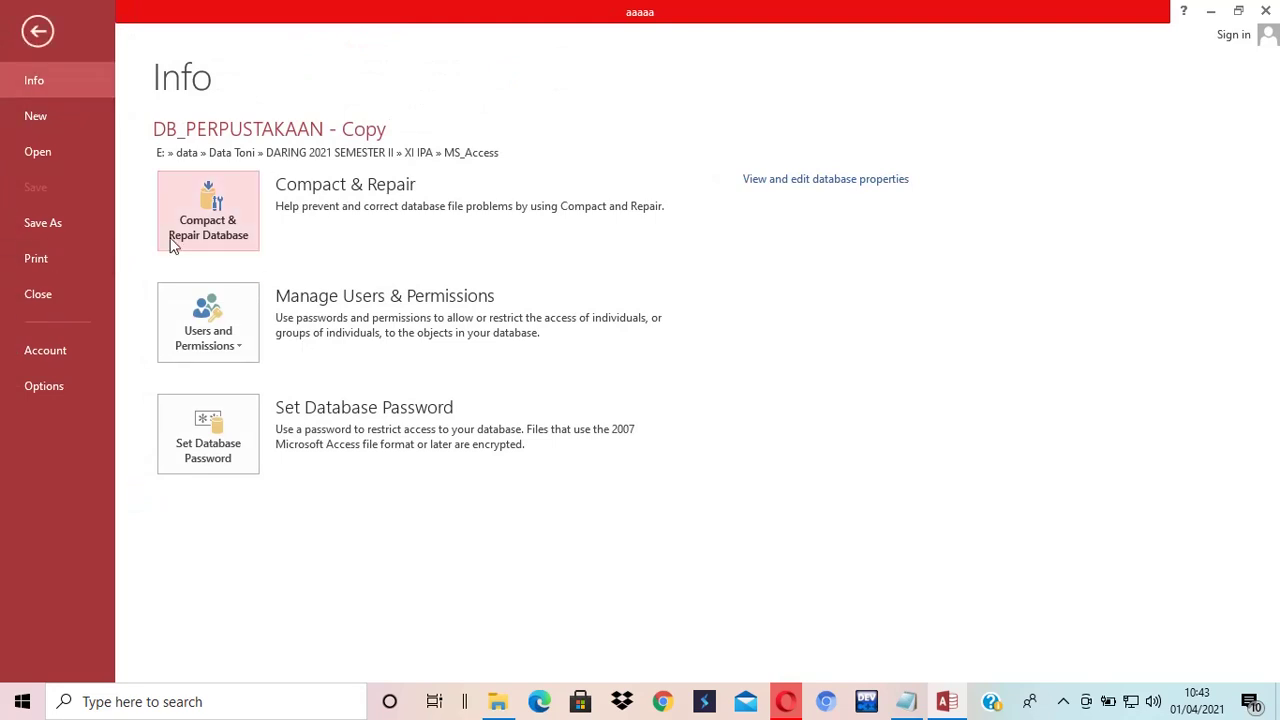
pyautogui.click(40, 386)
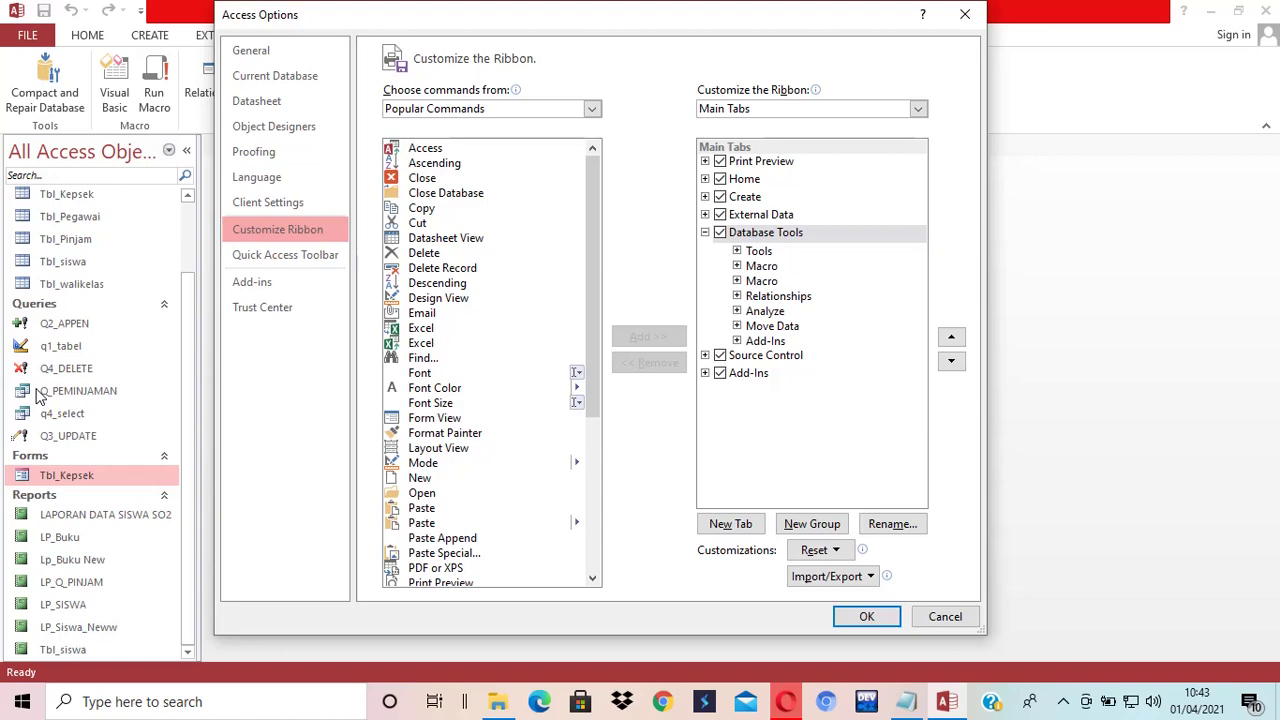
pyautogui.moveTo(399, 12); pyautogui.dragTo(479, 290)
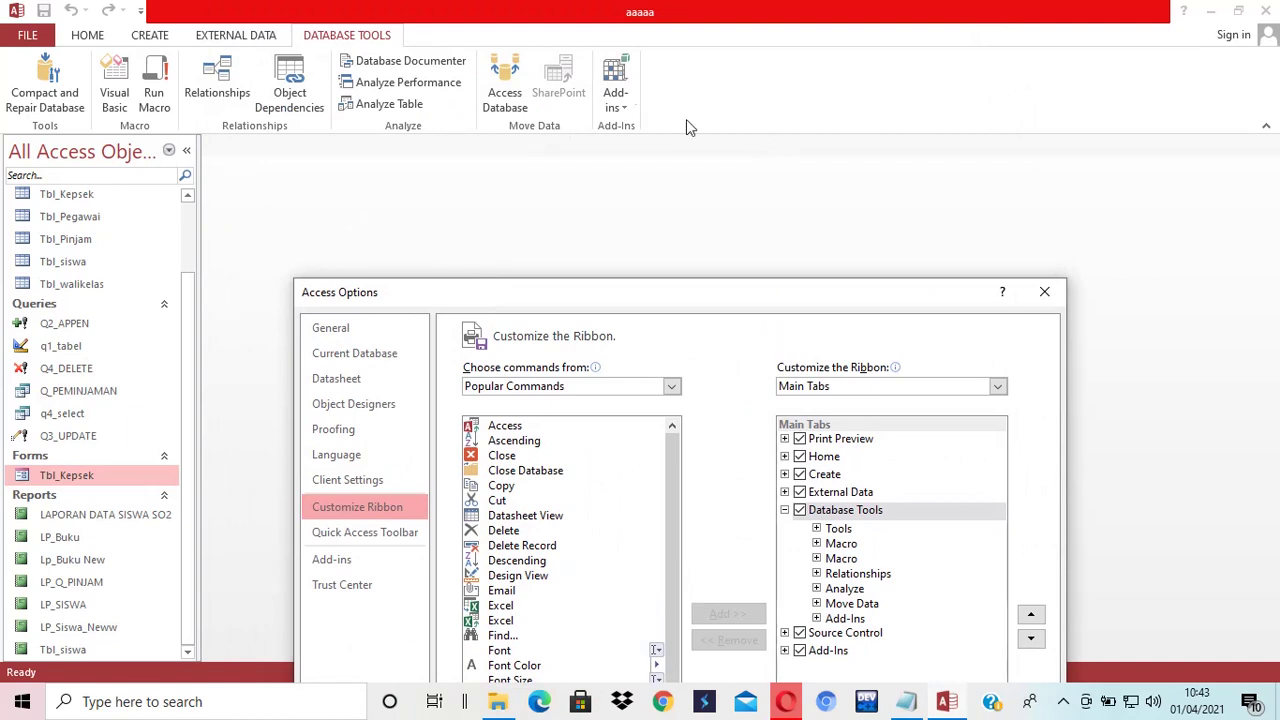
pyautogui.click(88, 36)
pyautogui.moveTo(614, 297); pyautogui.dragTo(660, 34)
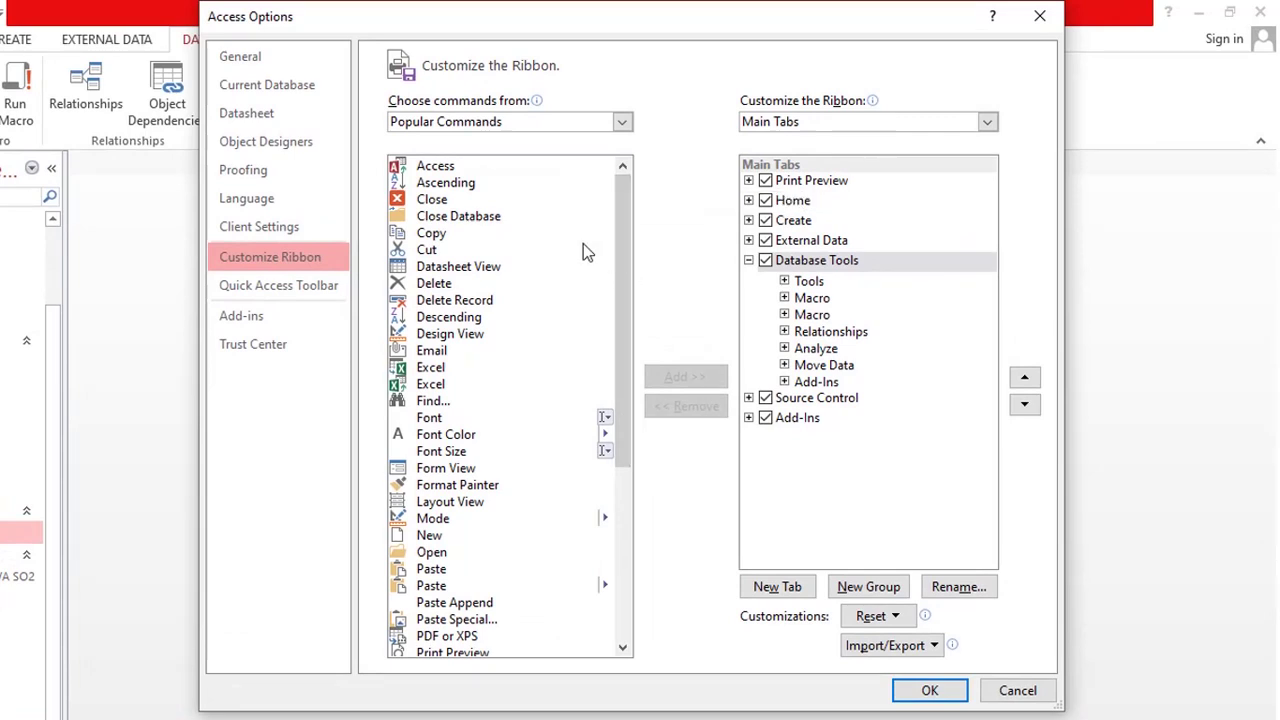
# Step: Set the command source to All Commands and select the Switchboard Manager command in the list
pyautogui.moveTo(629, 285); pyautogui.dragTo(600, 470)
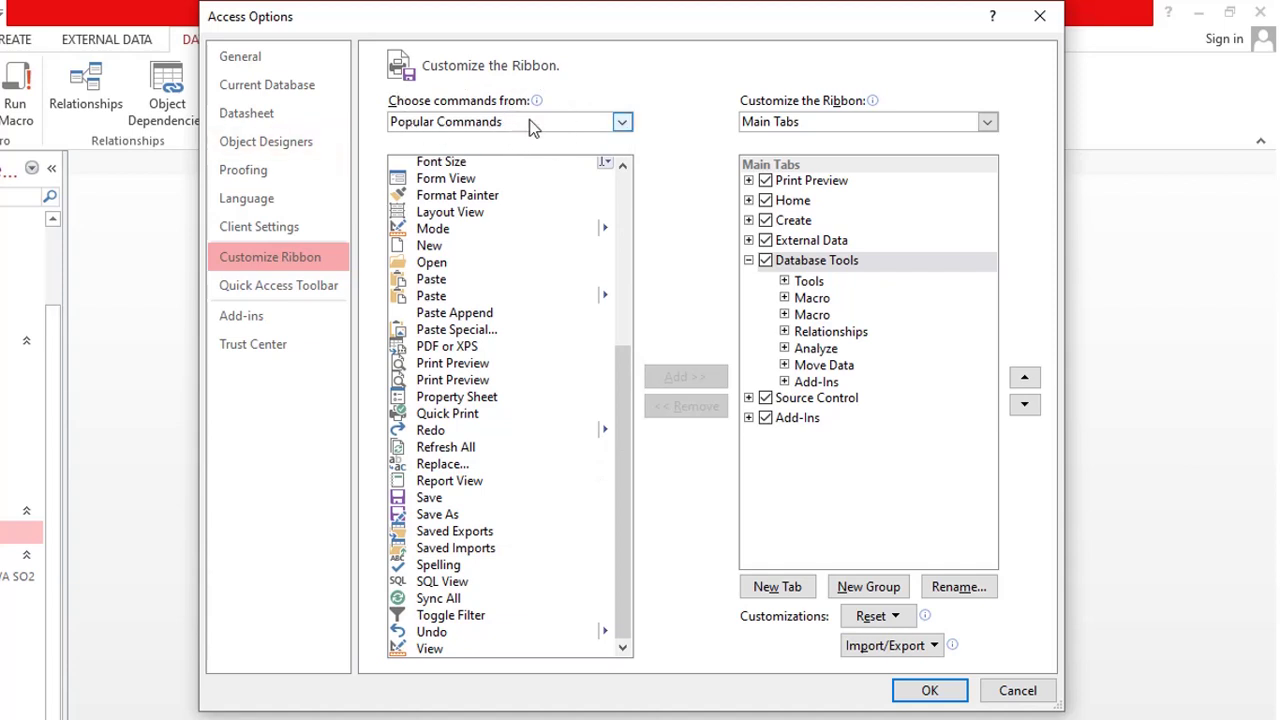
pyautogui.click(624, 123)
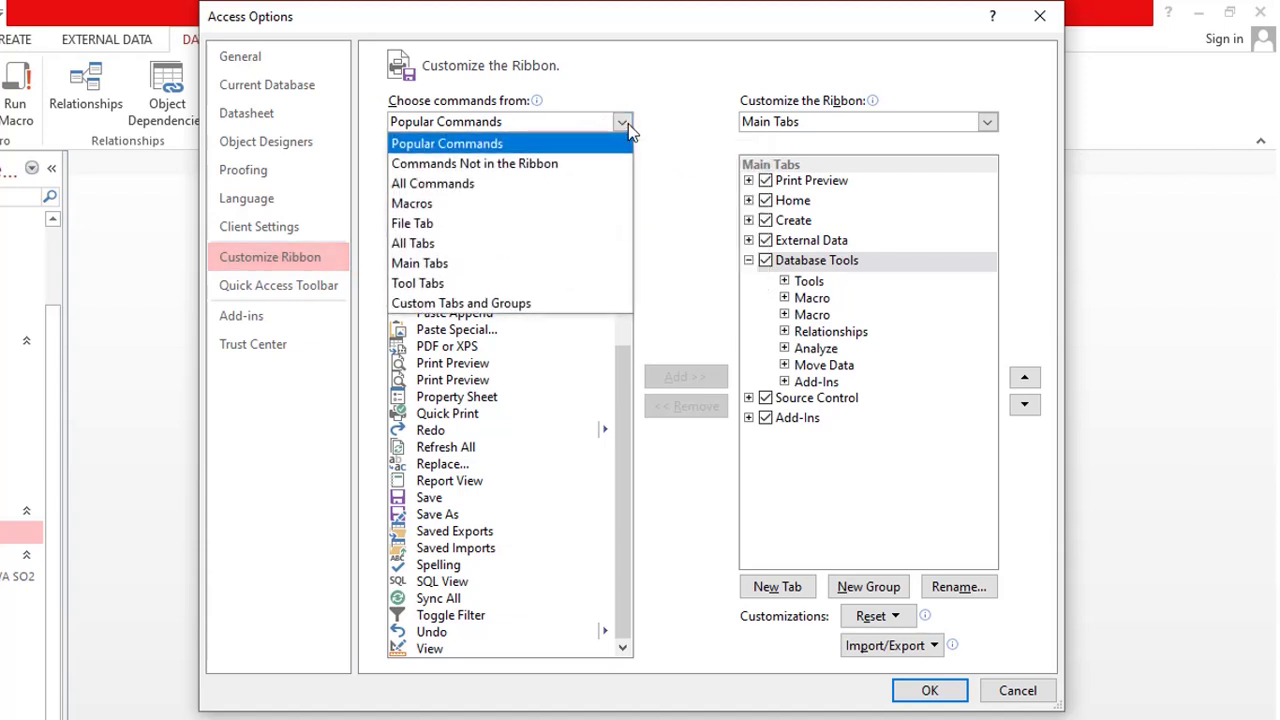
pyautogui.click(478, 246)
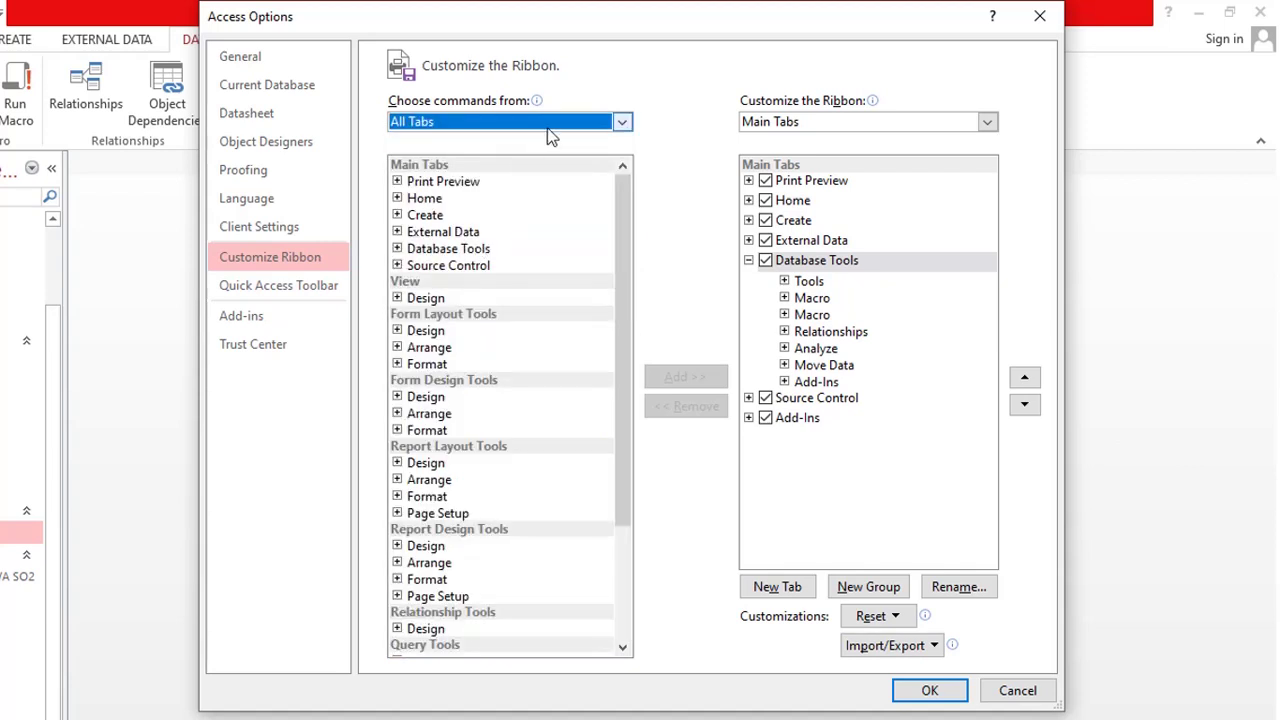
pyautogui.click(612, 121)
pyautogui.click(529, 189)
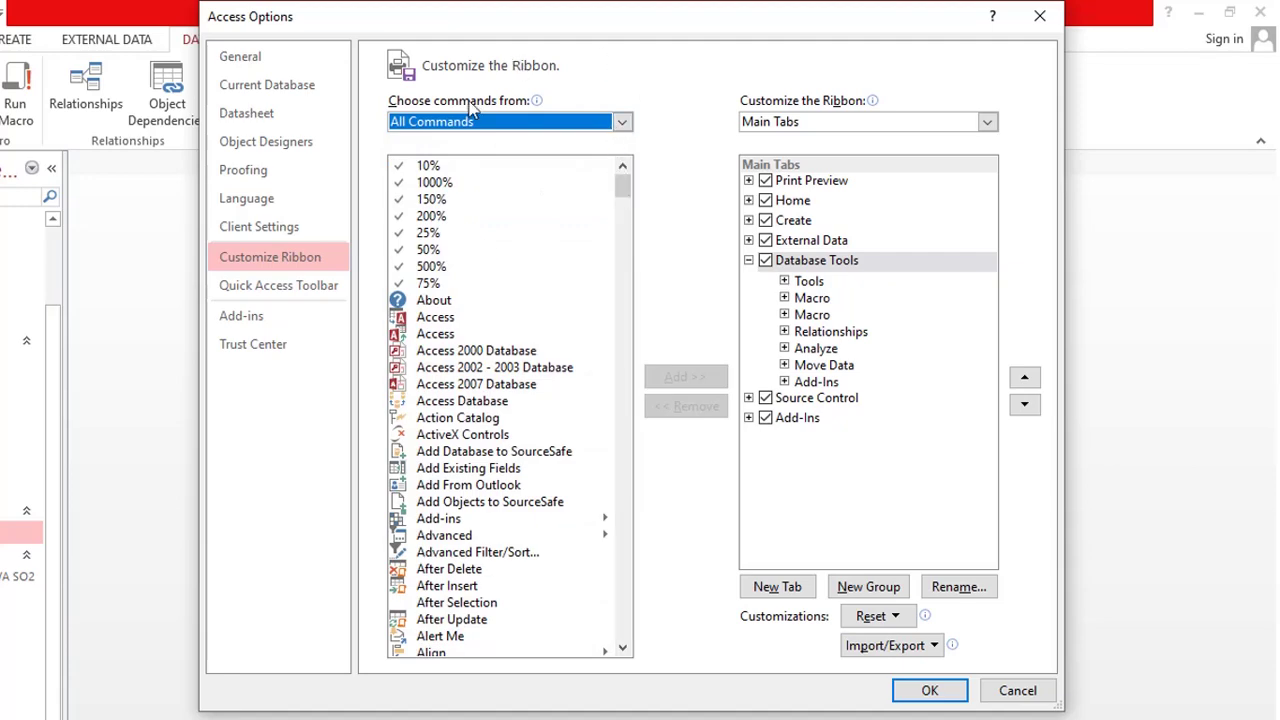
pyautogui.moveTo(622, 180); pyautogui.dragTo(634, 520)
pyautogui.scroll(-6, 507, 445)
pyautogui.scroll(-6, 506, 443)
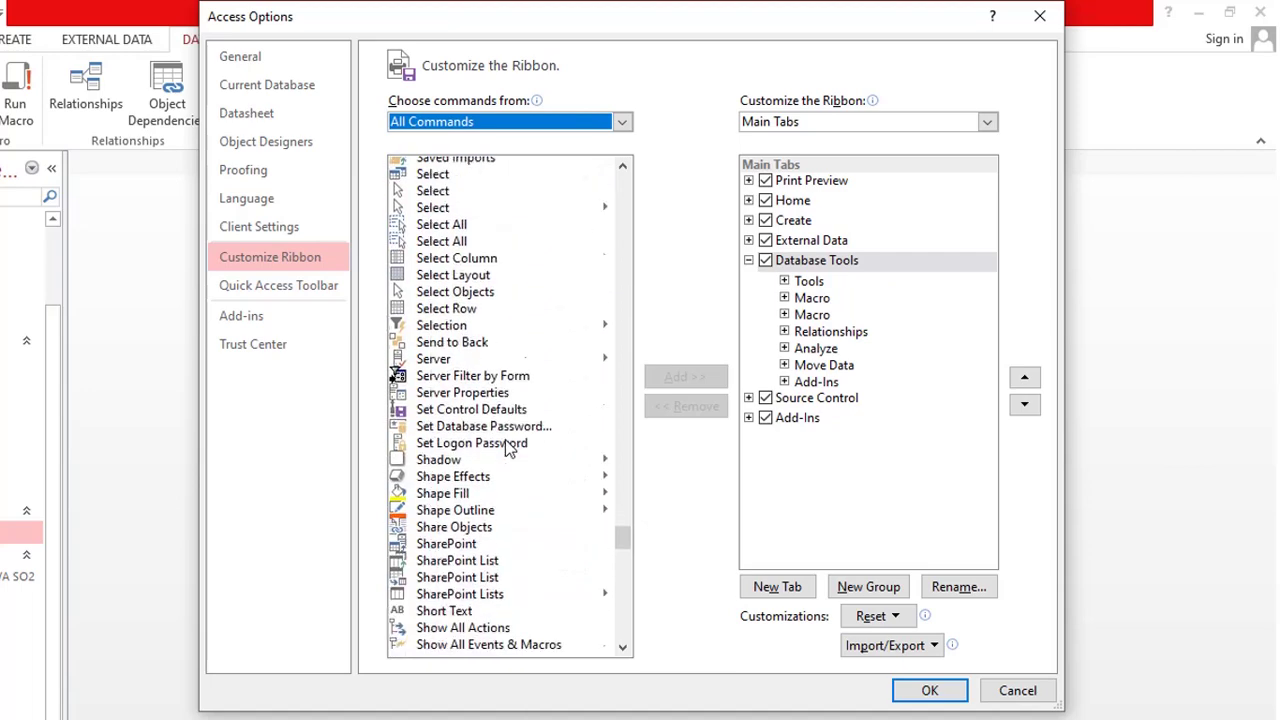
pyautogui.scroll(-8, 510, 441)
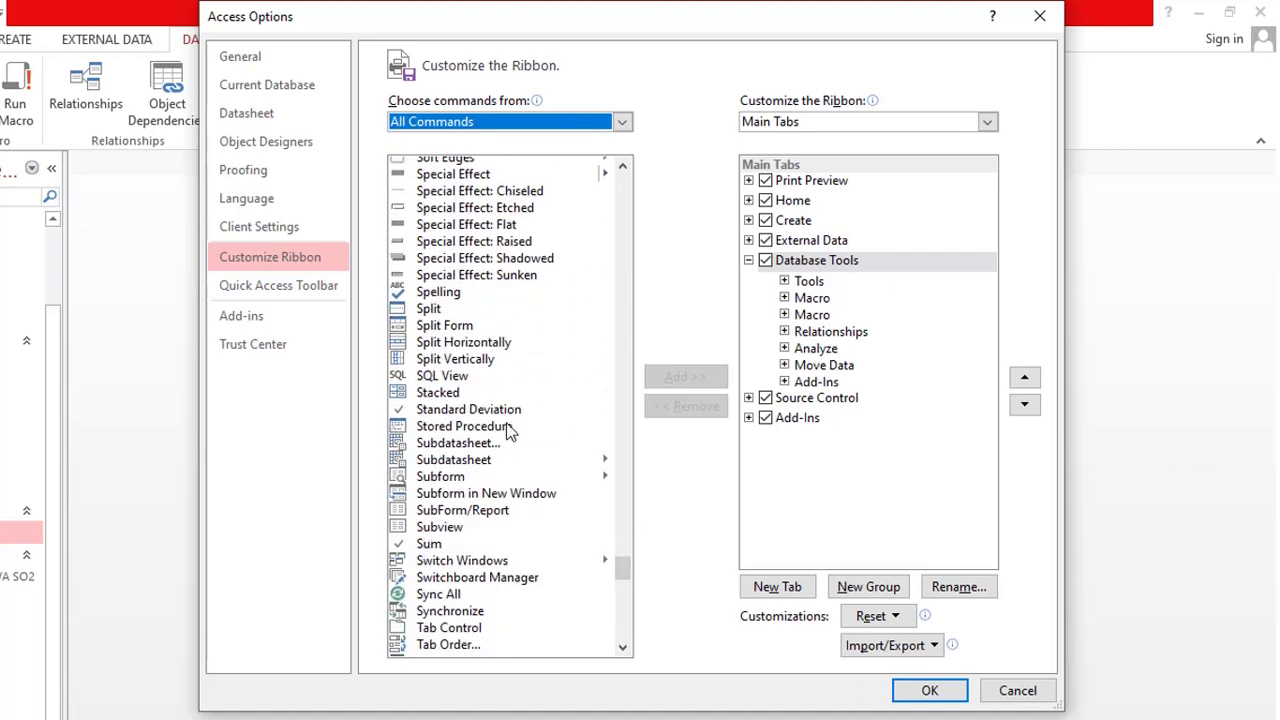
pyautogui.click(512, 580)
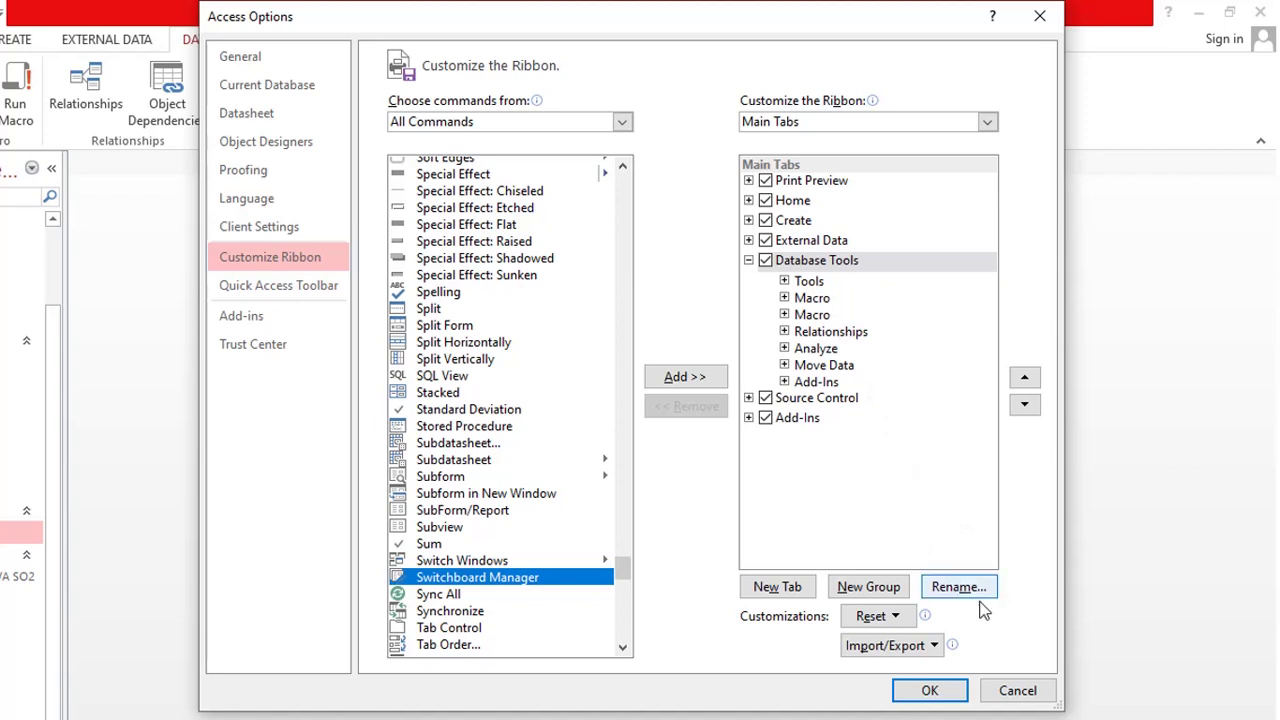
# Step: Create a custom group under Database Tools and rename it SWITCHBOARD
pyautogui.click(867, 590)
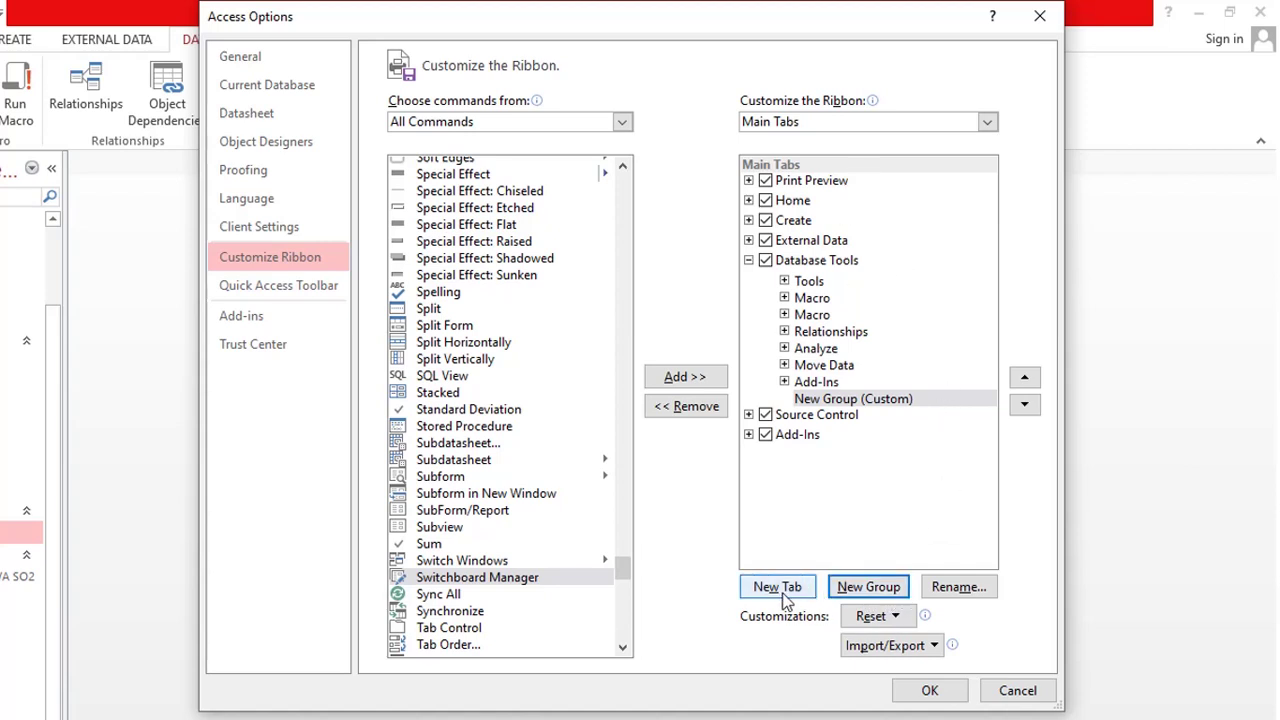
pyautogui.click(888, 402)
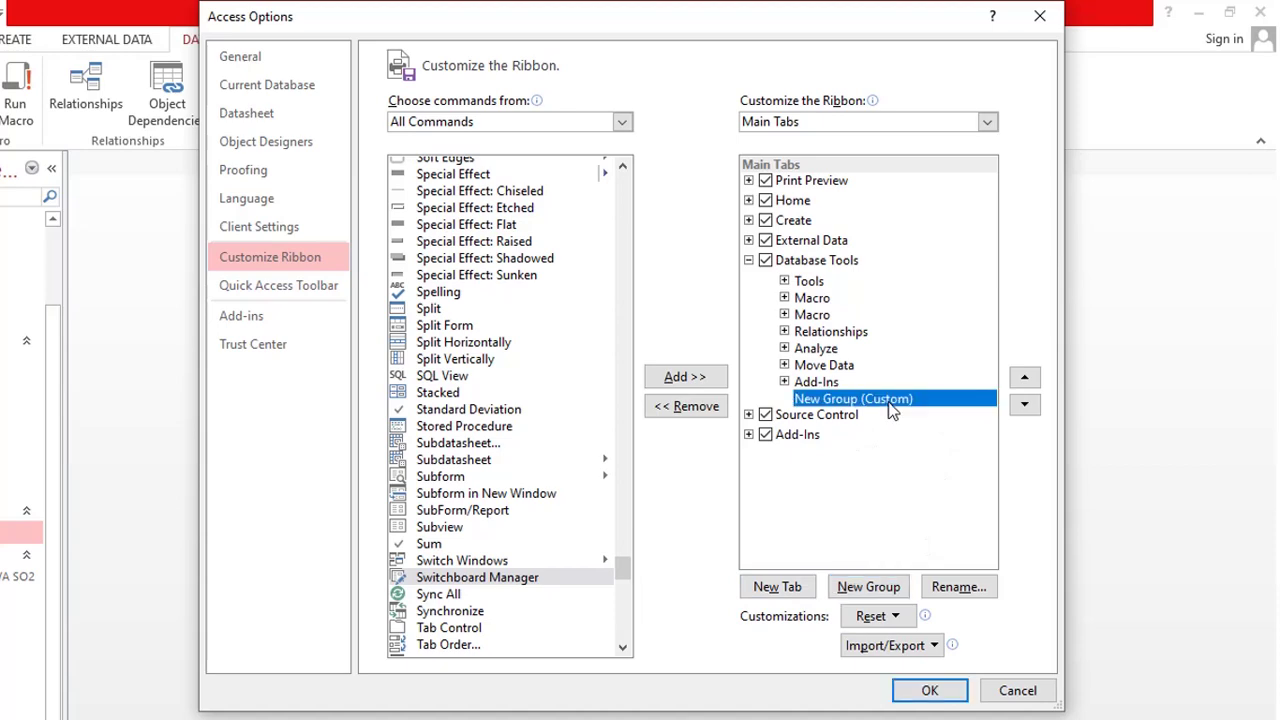
pyautogui.click(983, 591)
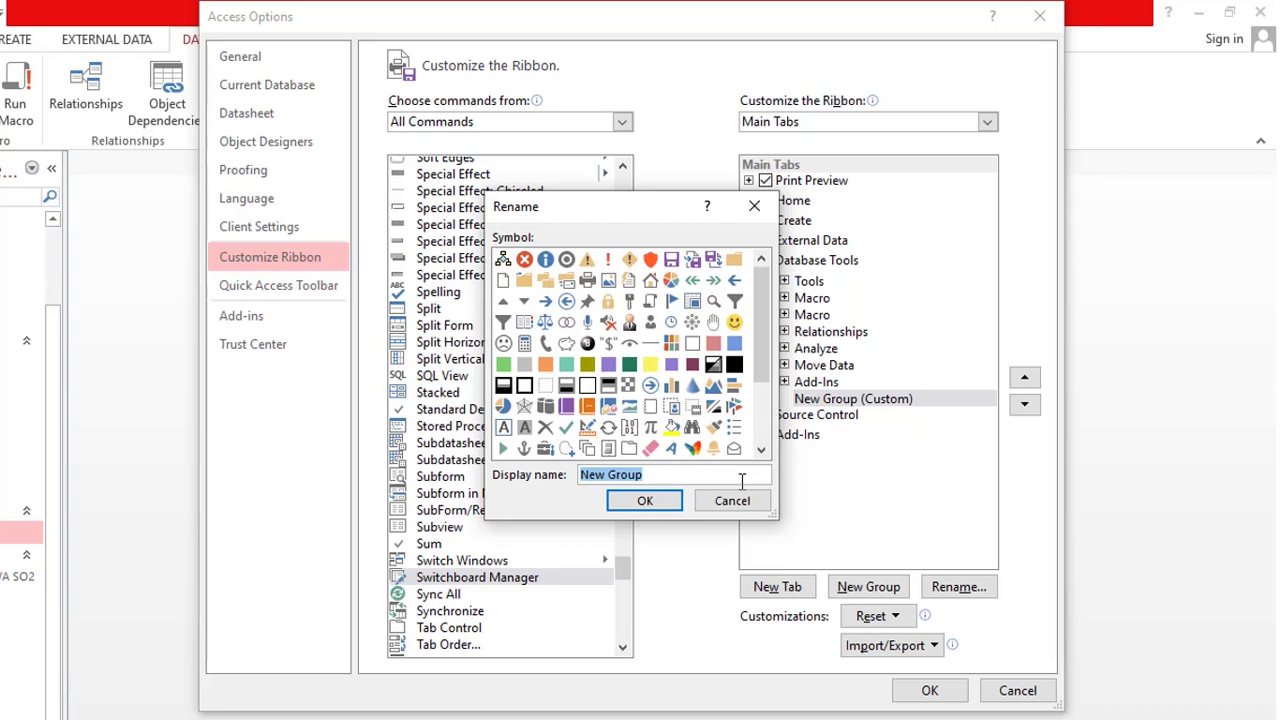
pyautogui.write('SWITCH')
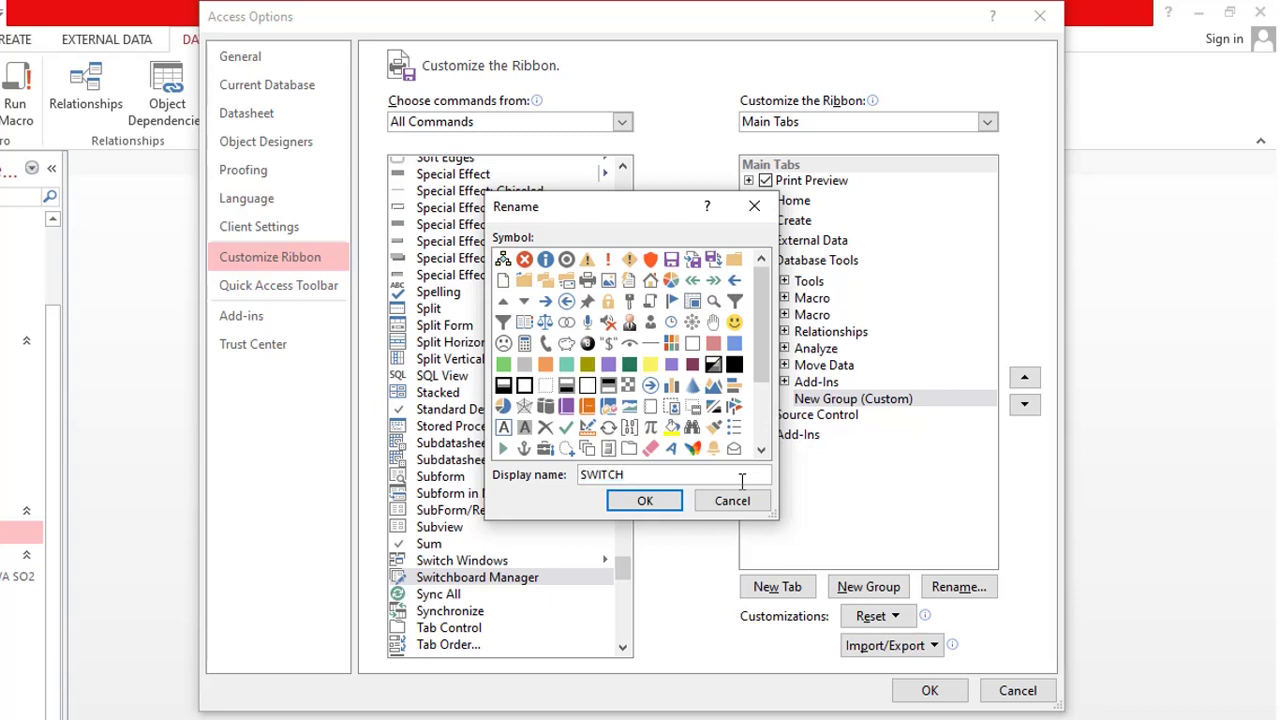
pyautogui.write('BOARD')
pyautogui.click(664, 501)
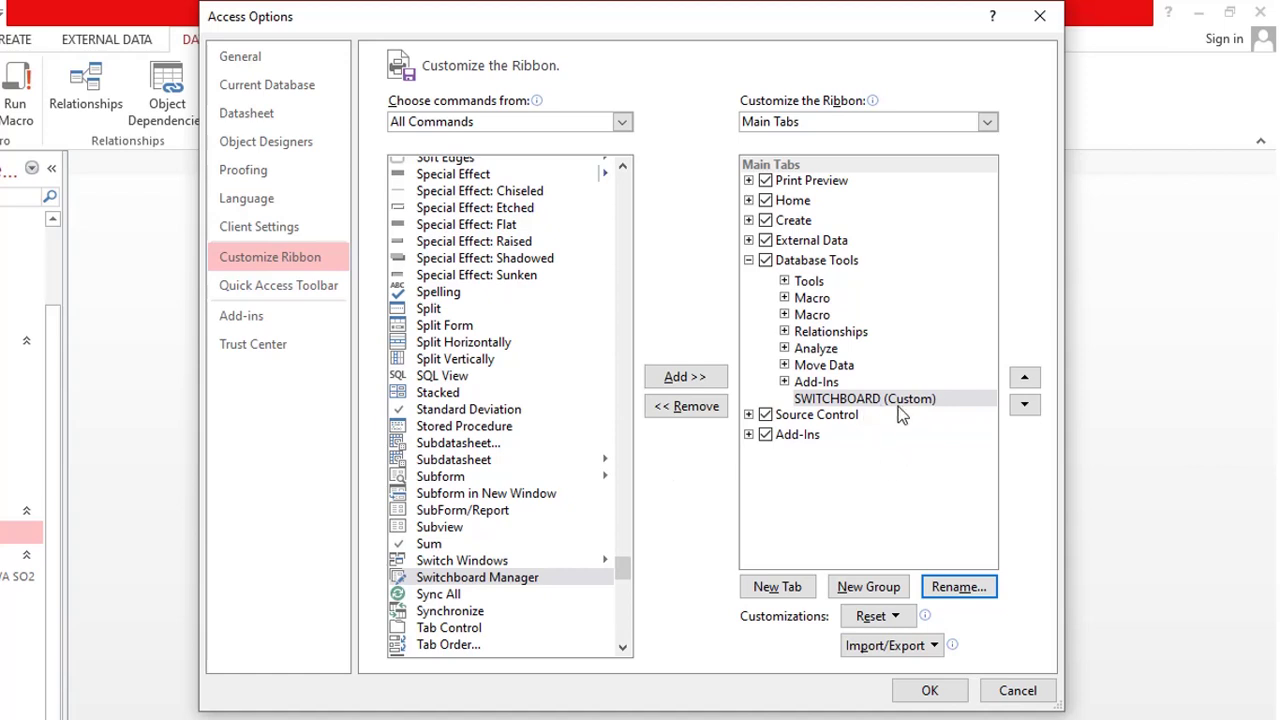
# Step: Add the Switchboard Manager command to the custom SWITCHBOARD group and apply the ribbon customization
pyautogui.click(825, 384)
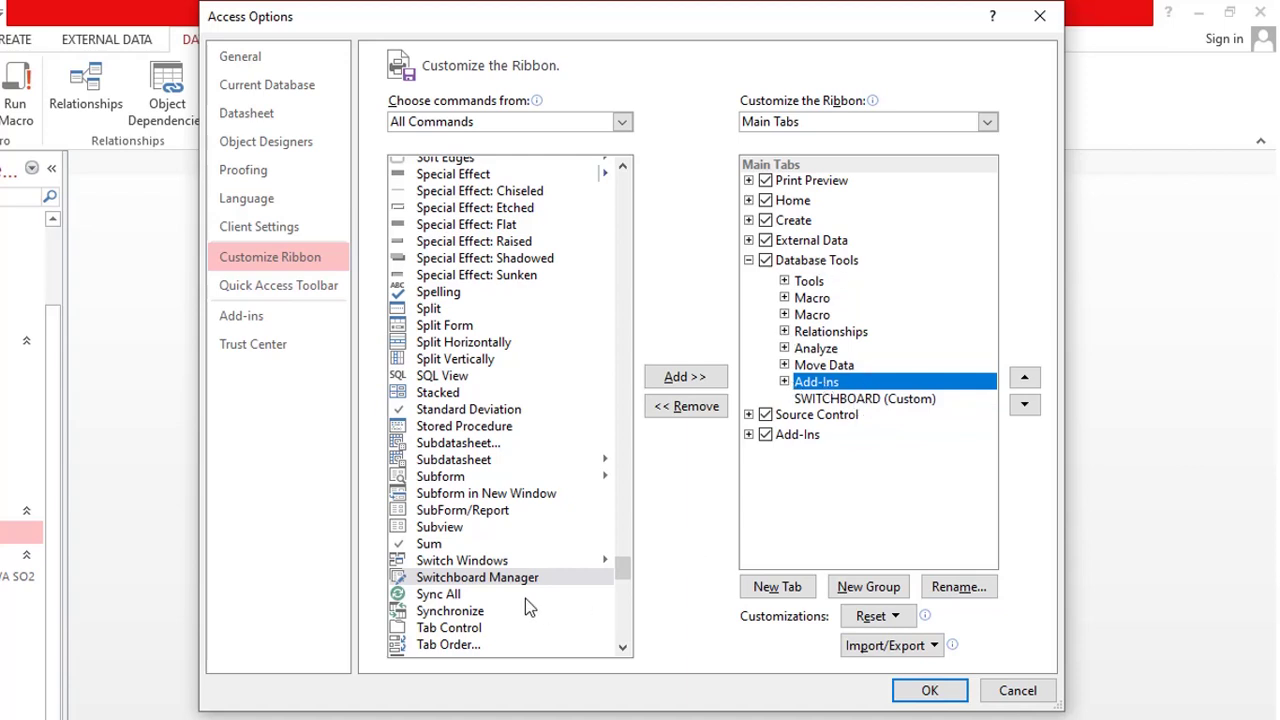
pyautogui.click(468, 582)
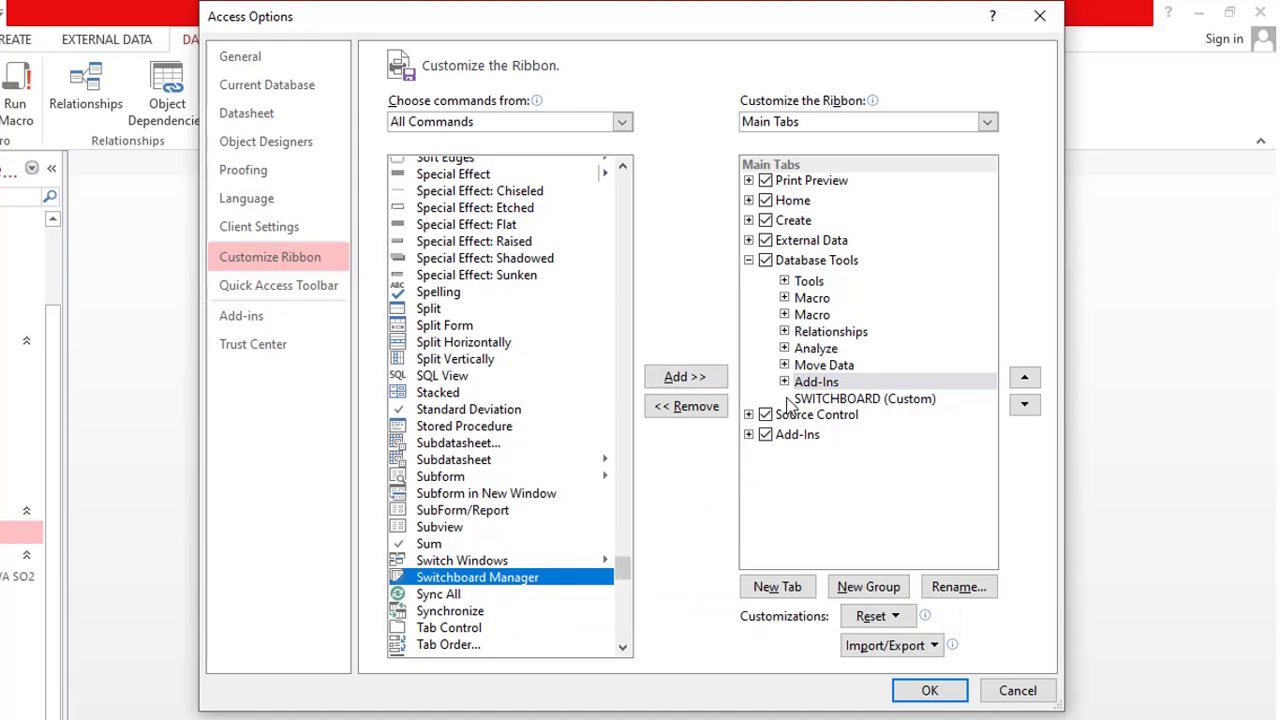
pyautogui.click(845, 399)
pyautogui.click(703, 377)
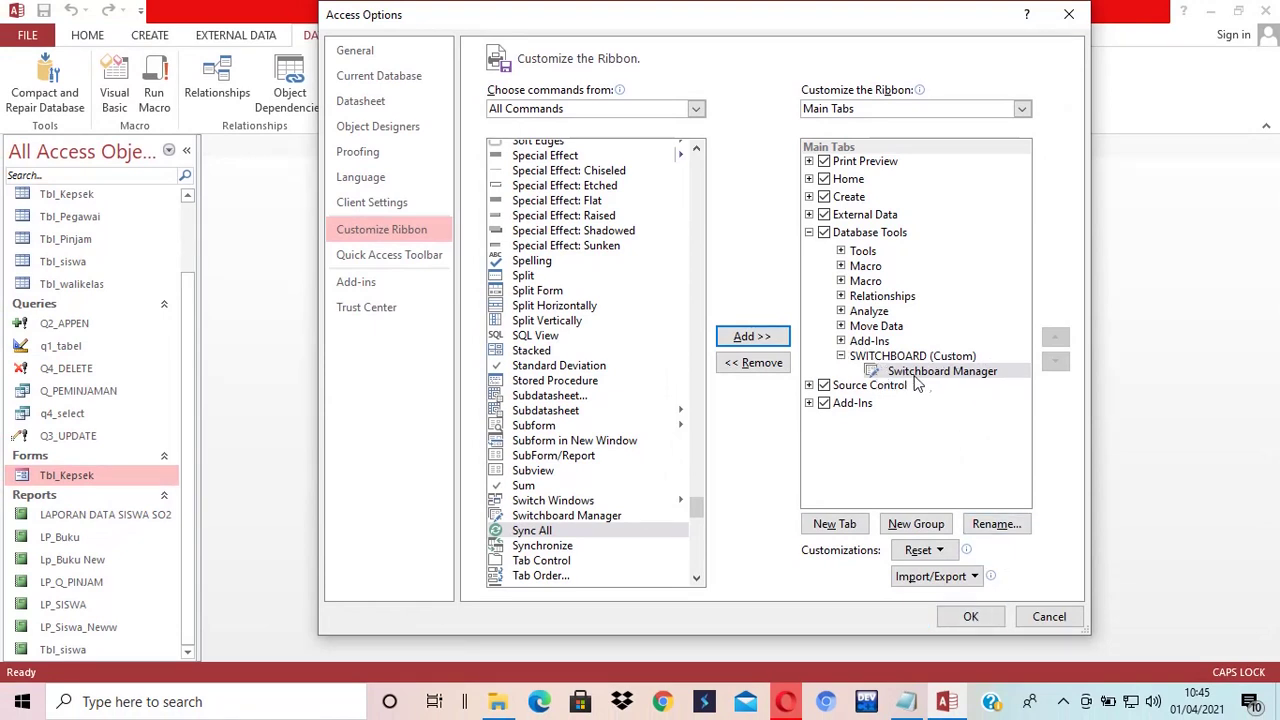
pyautogui.click(970, 617)
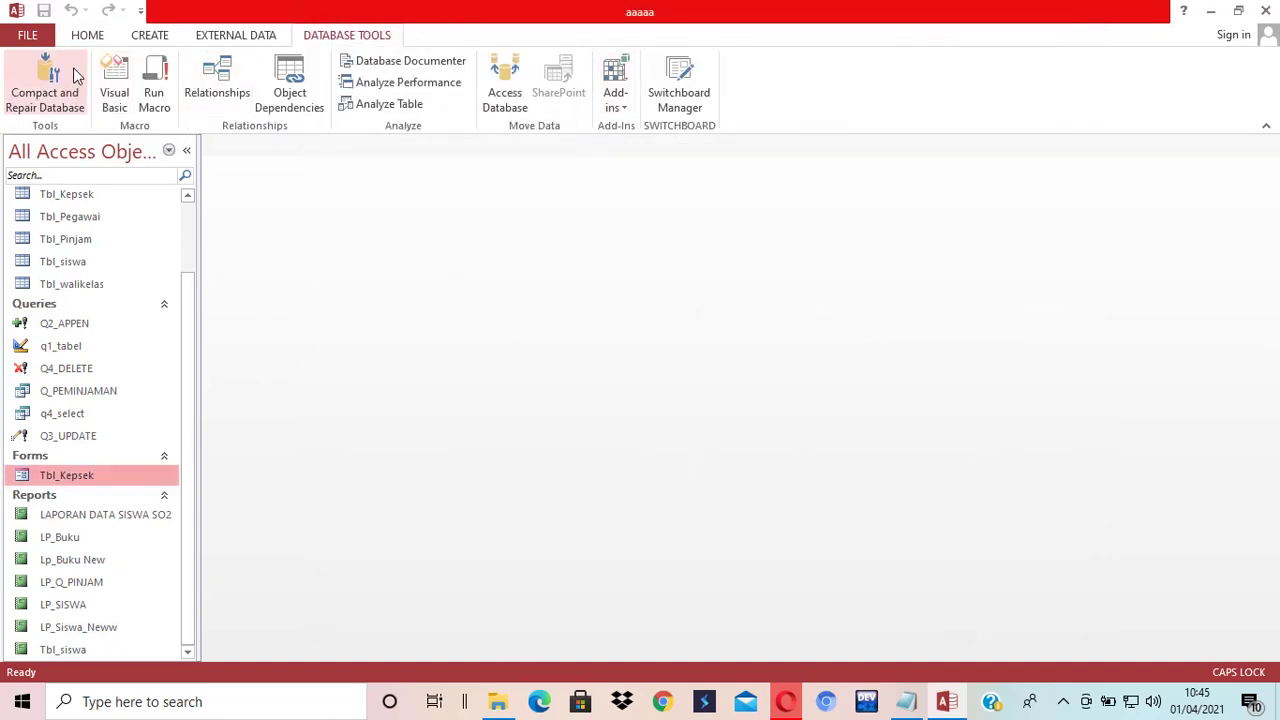
pyautogui.click(86, 40)
pyautogui.click(143, 38)
pyautogui.click(229, 35)
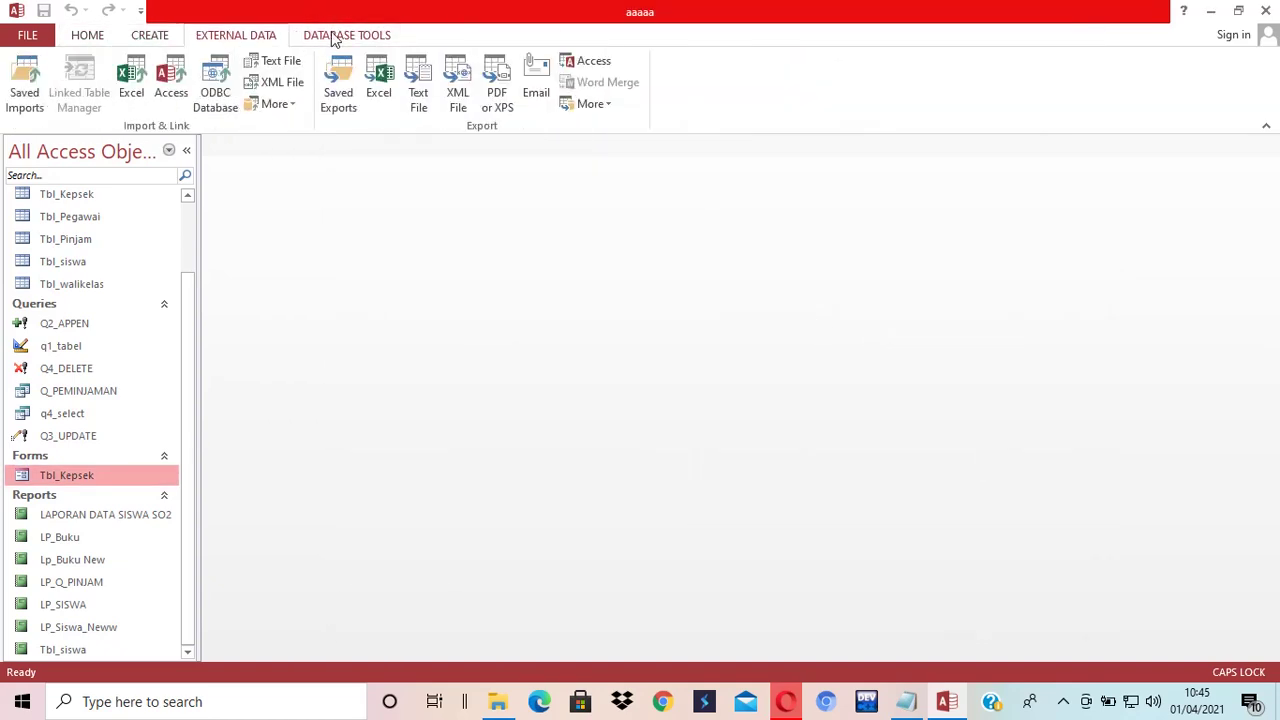
# Step: Open the Switchboard Manager from the new SWITCHBOARD group
pyautogui.click(335, 39)
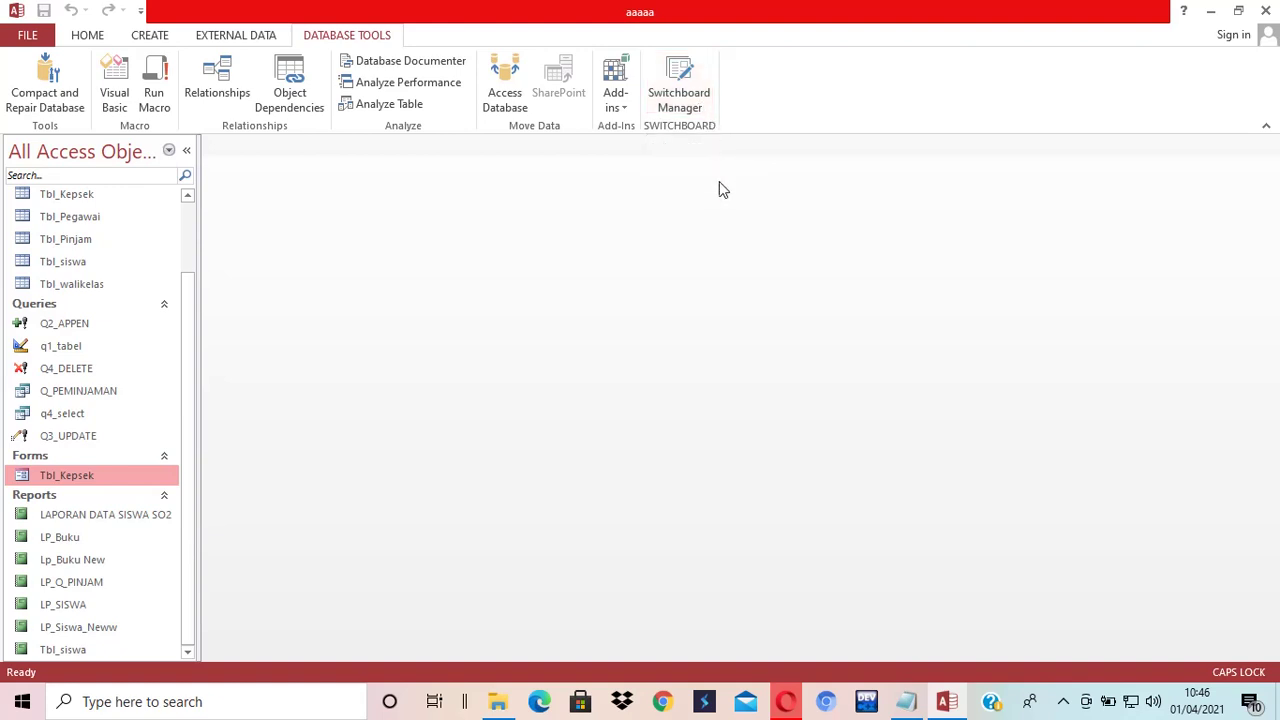
pyautogui.click(686, 100)
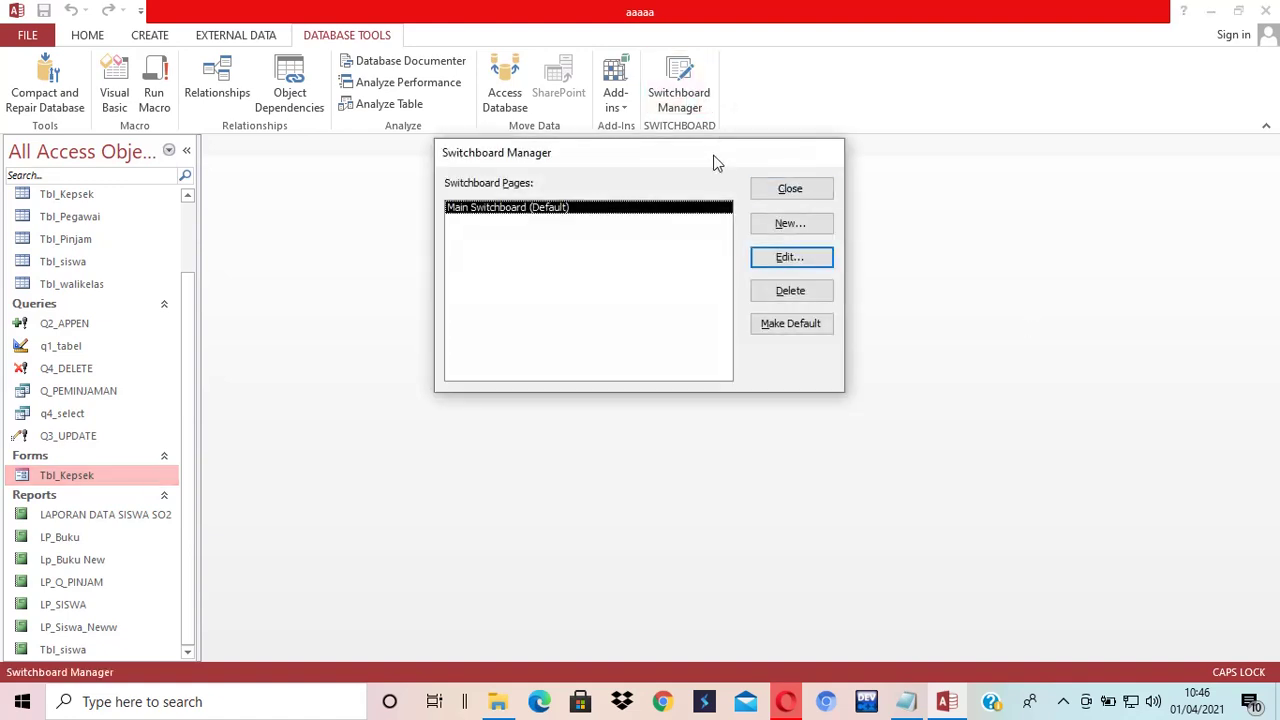
pyautogui.moveTo(715, 162); pyautogui.dragTo(759, 265)
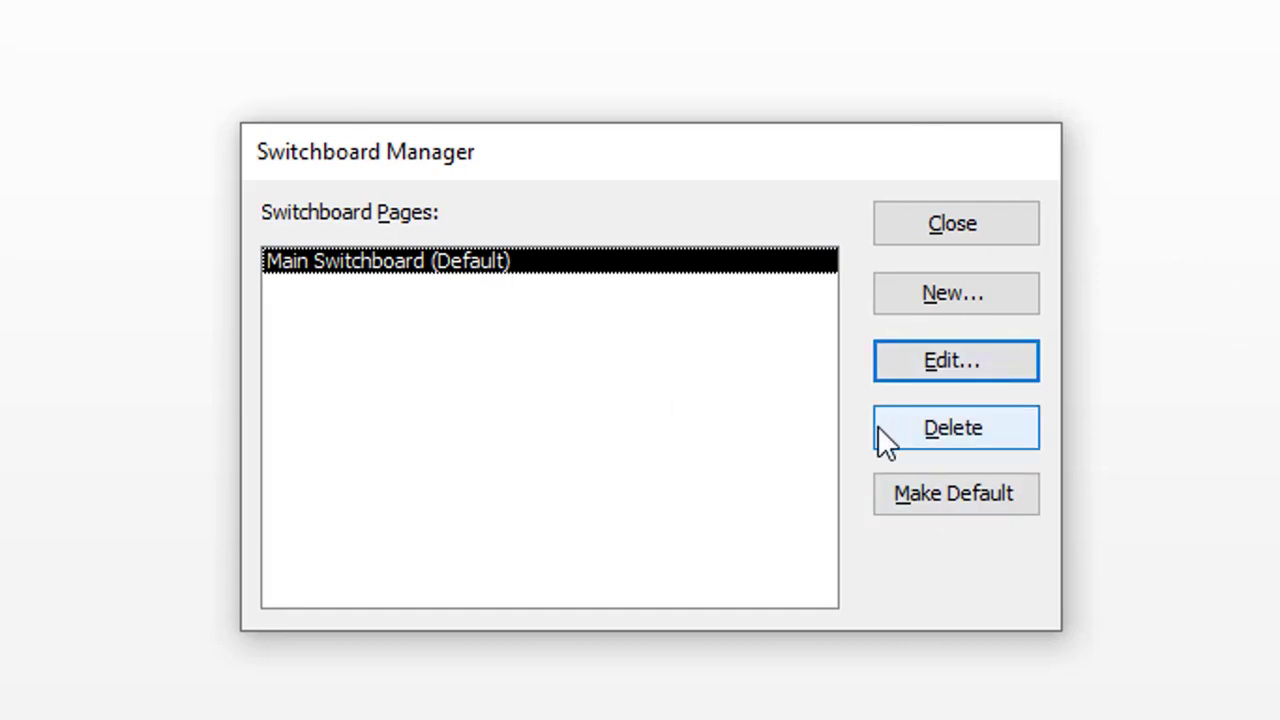
pyautogui.click(906, 362)
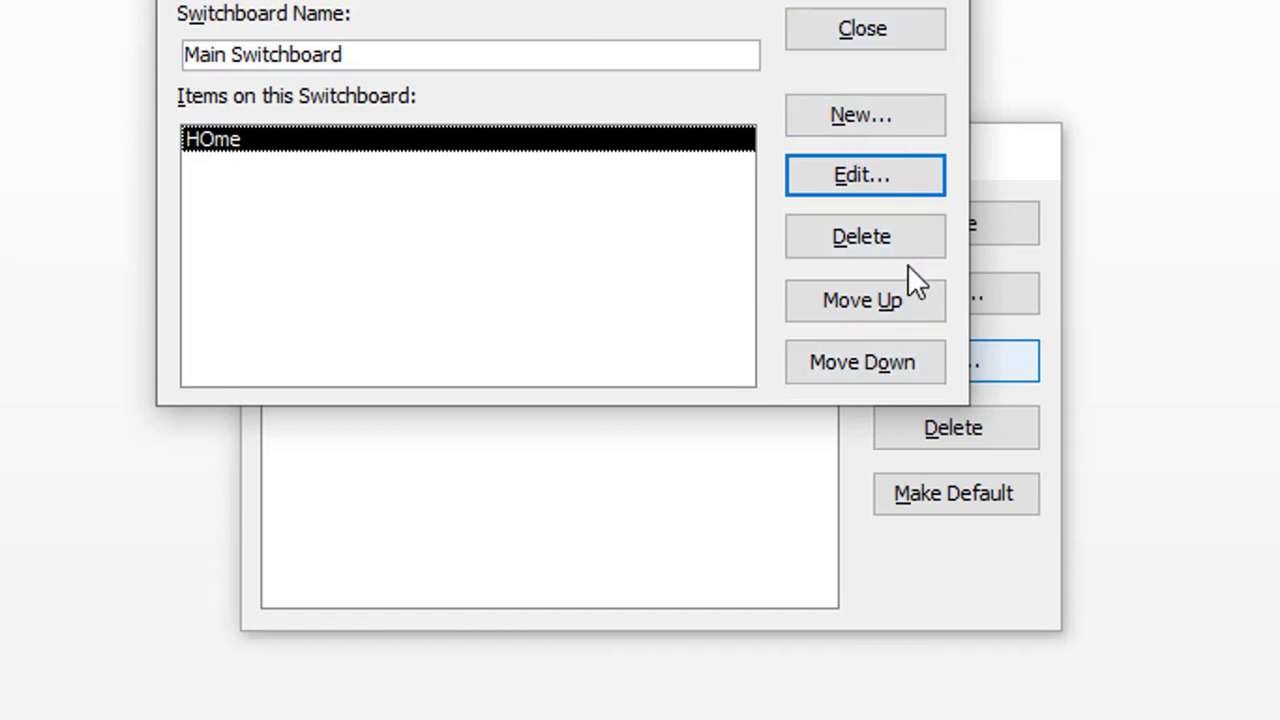
pyautogui.click(868, 30)
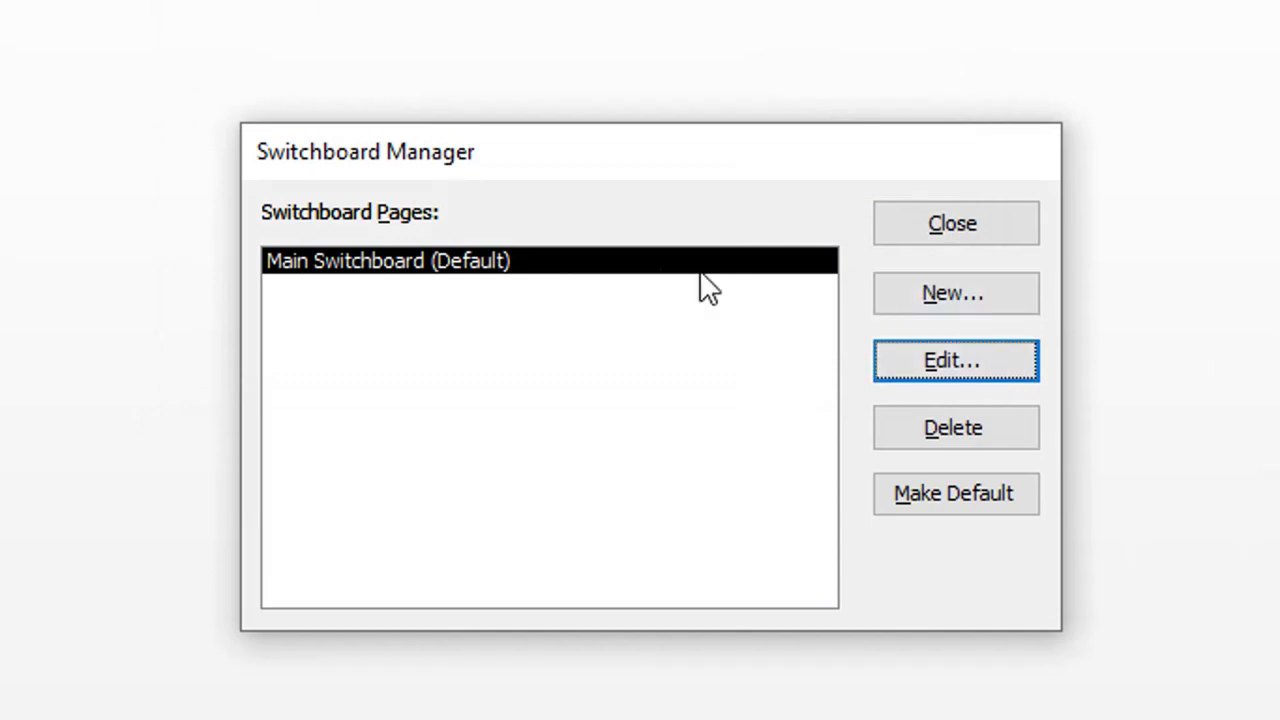
pyautogui.click(1022, 298)
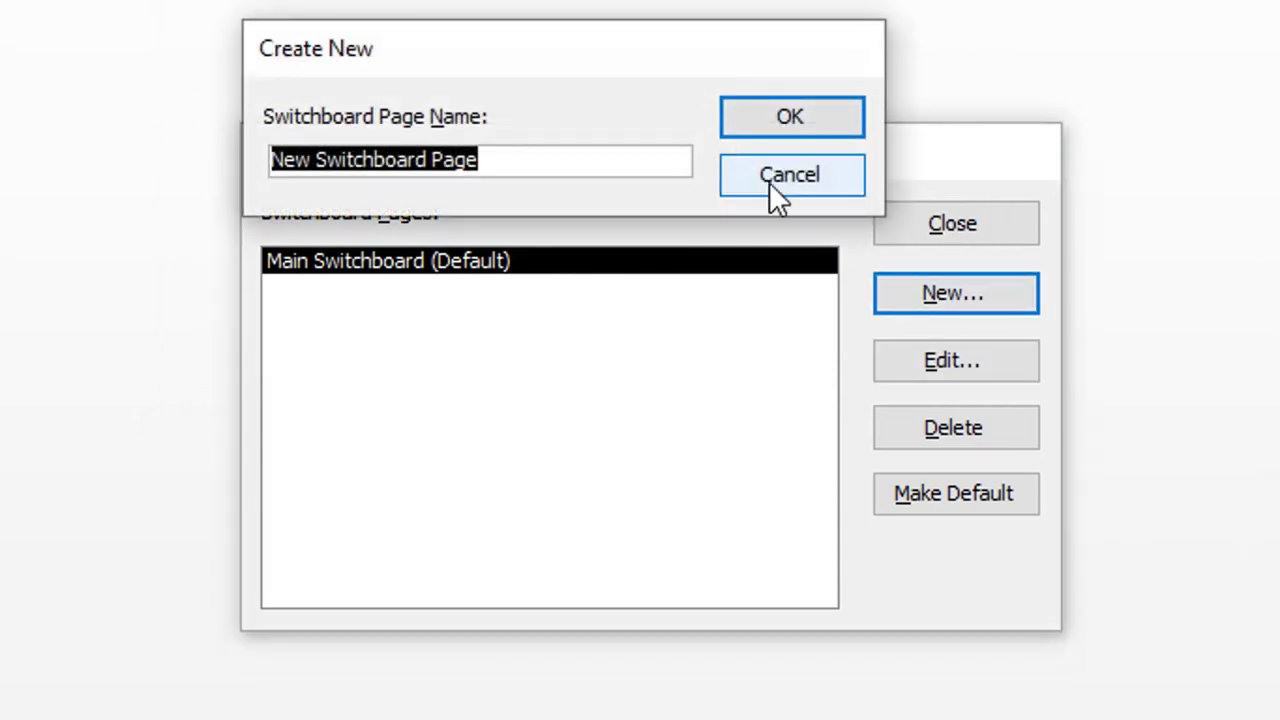
pyautogui.click(772, 184)
# Step: Rename the default Main Switchboard page to HALAMANUTAMA
pyautogui.click(1005, 362)
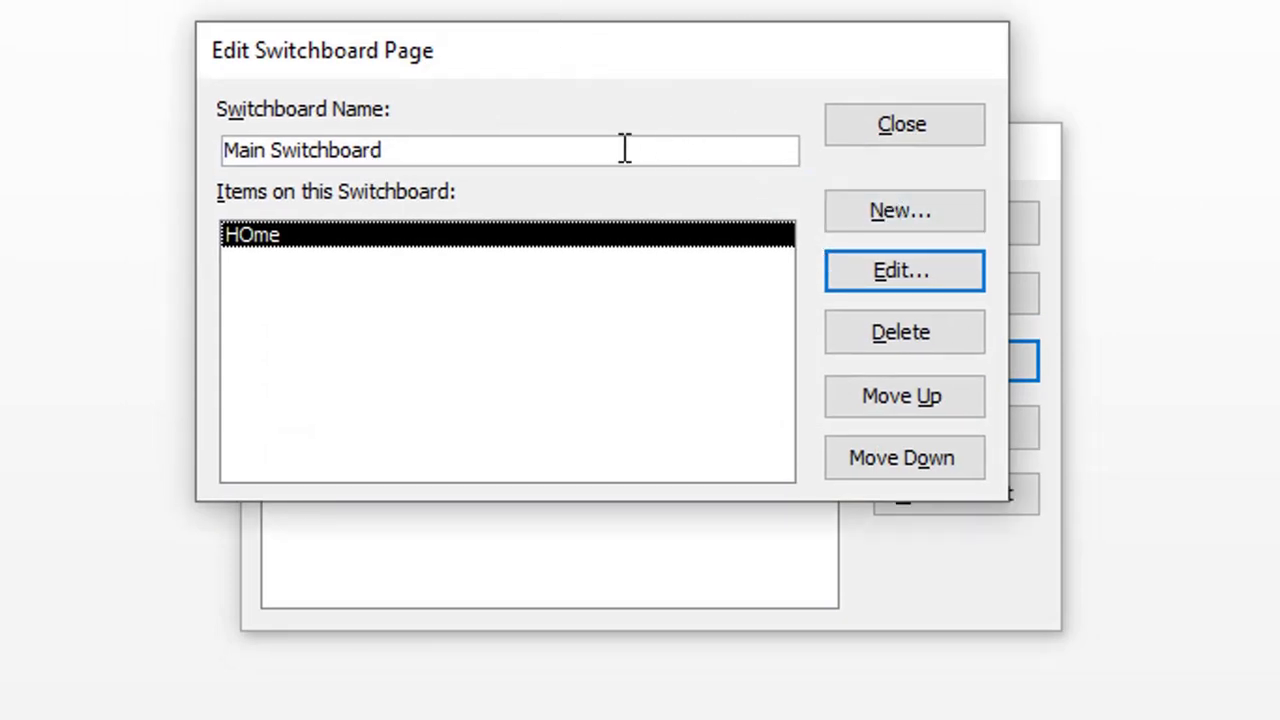
pyautogui.moveTo(463, 142); pyautogui.dragTo(98, 158)
pyautogui.write('HALAM')
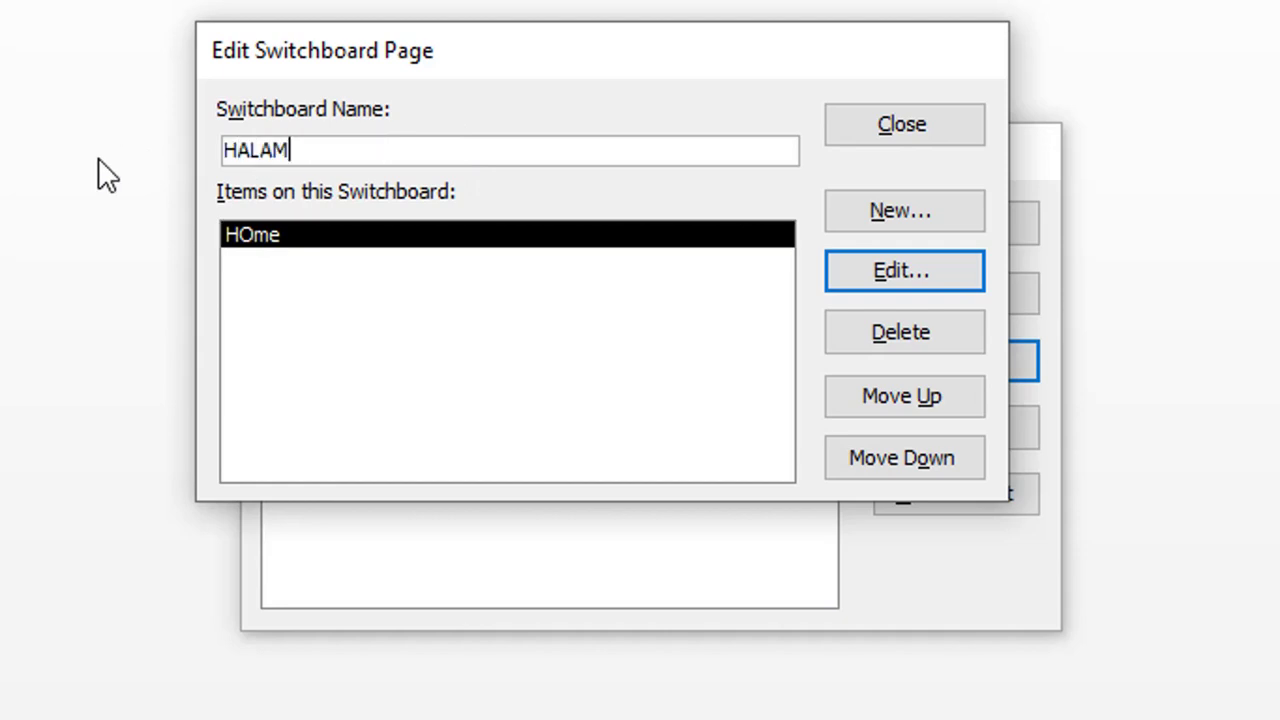
pyautogui.write('ANUTAMA')
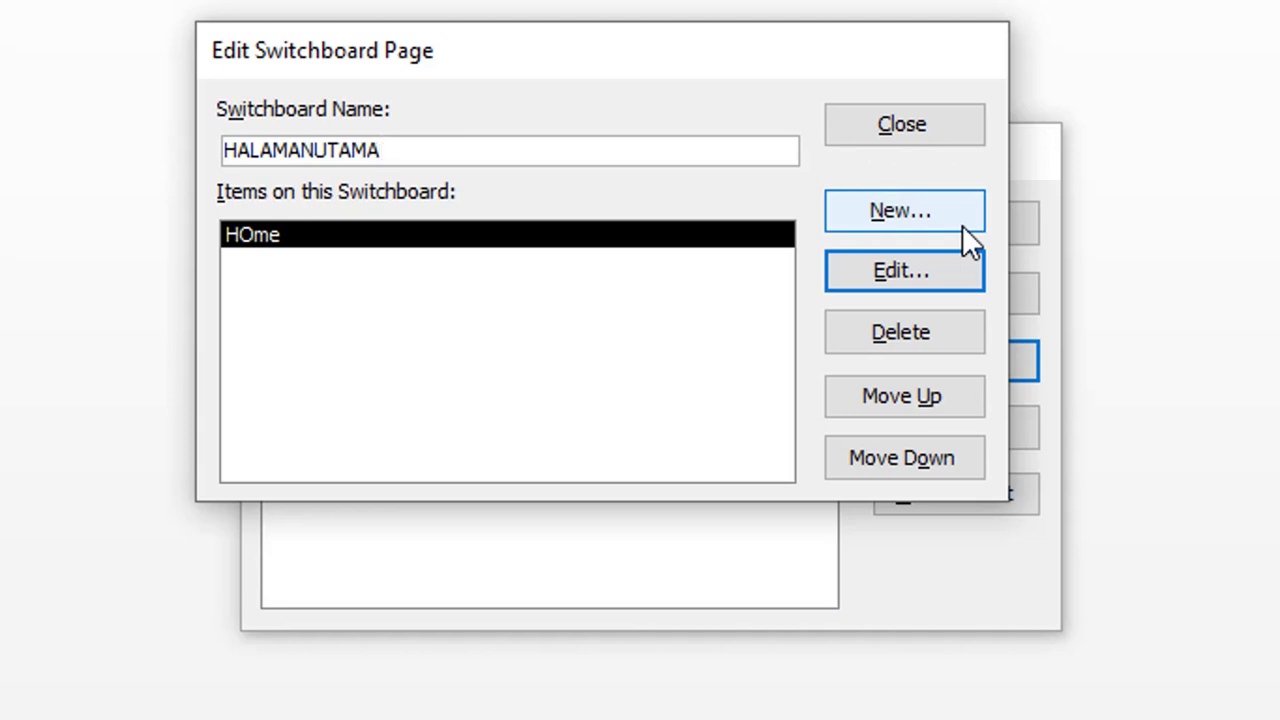
# Step: Change the text of the HOme item on the HALAMANUTAMA switchboard to FORM TABEL KEPALA SEKOLAH
pyautogui.click(928, 264)
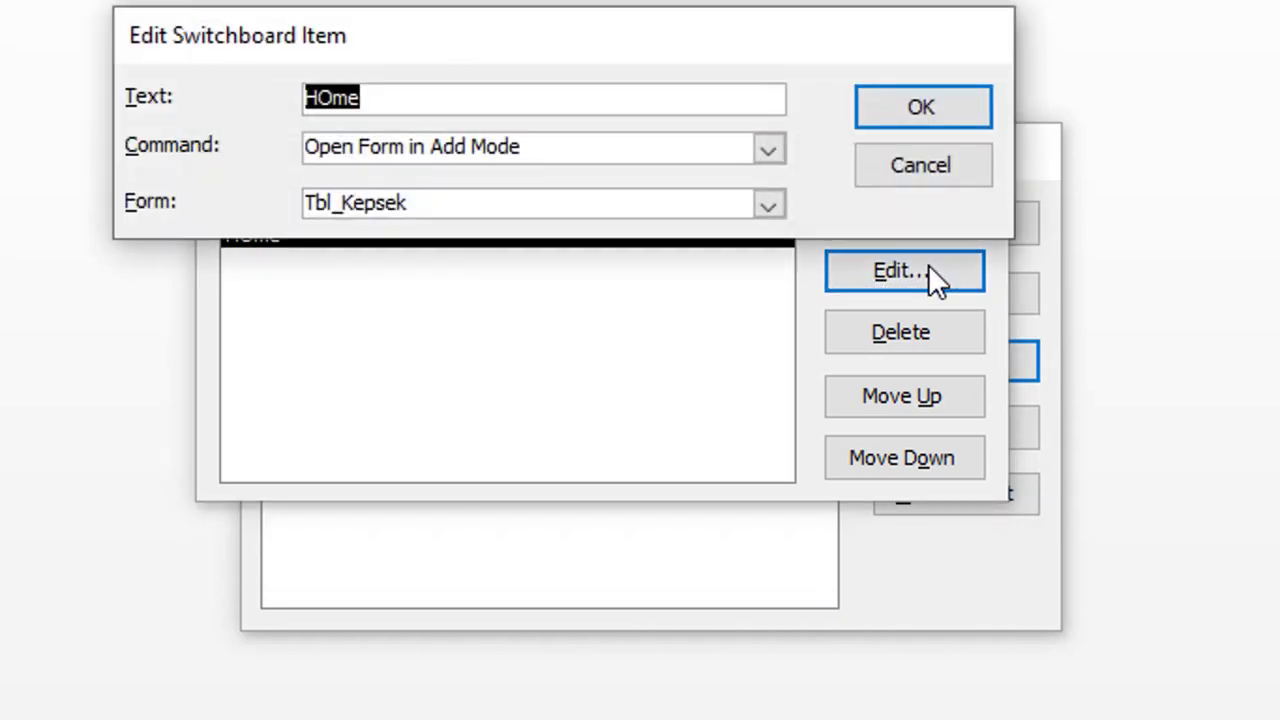
pyautogui.click(934, 172)
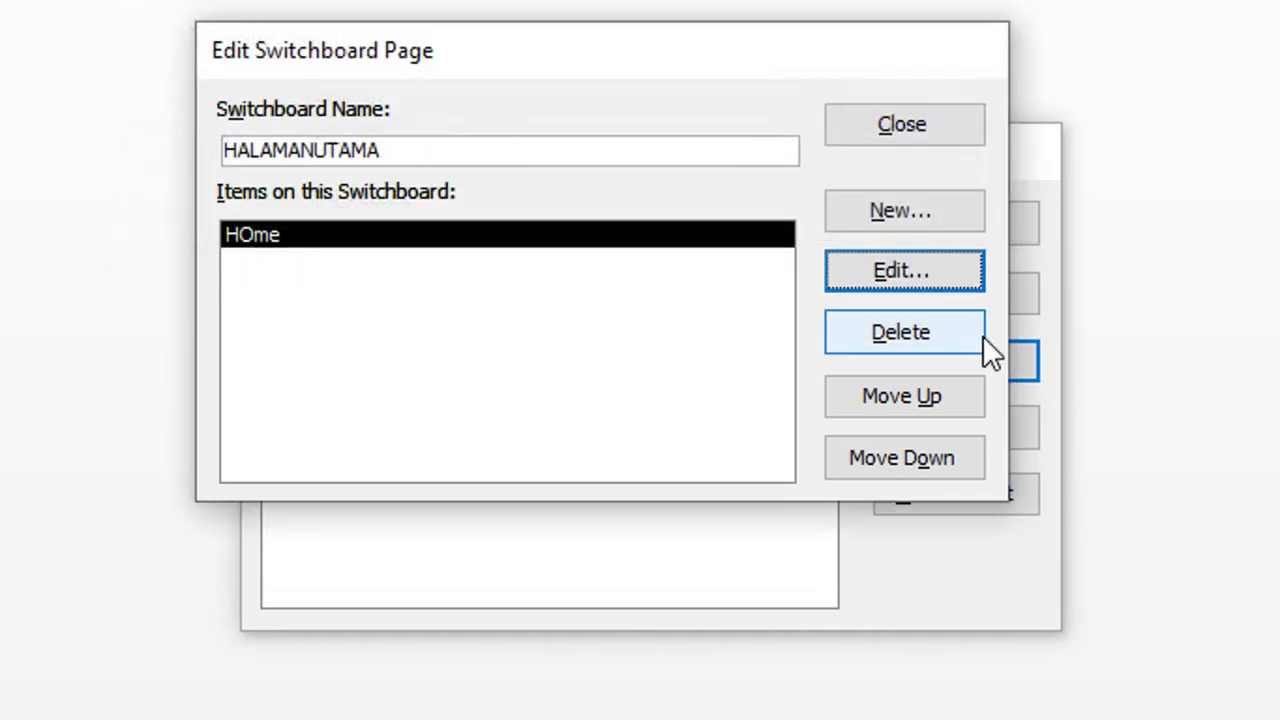
pyautogui.click(945, 268)
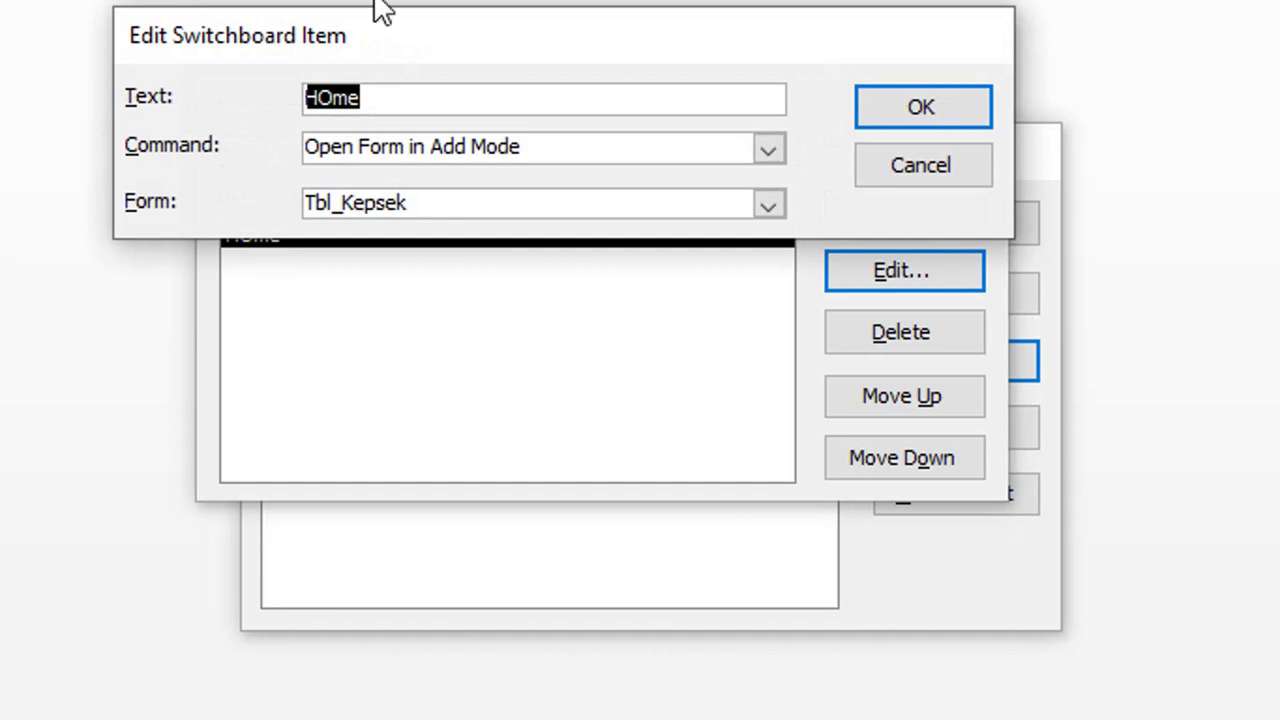
pyautogui.moveTo(409, 29); pyautogui.dragTo(499, 112)
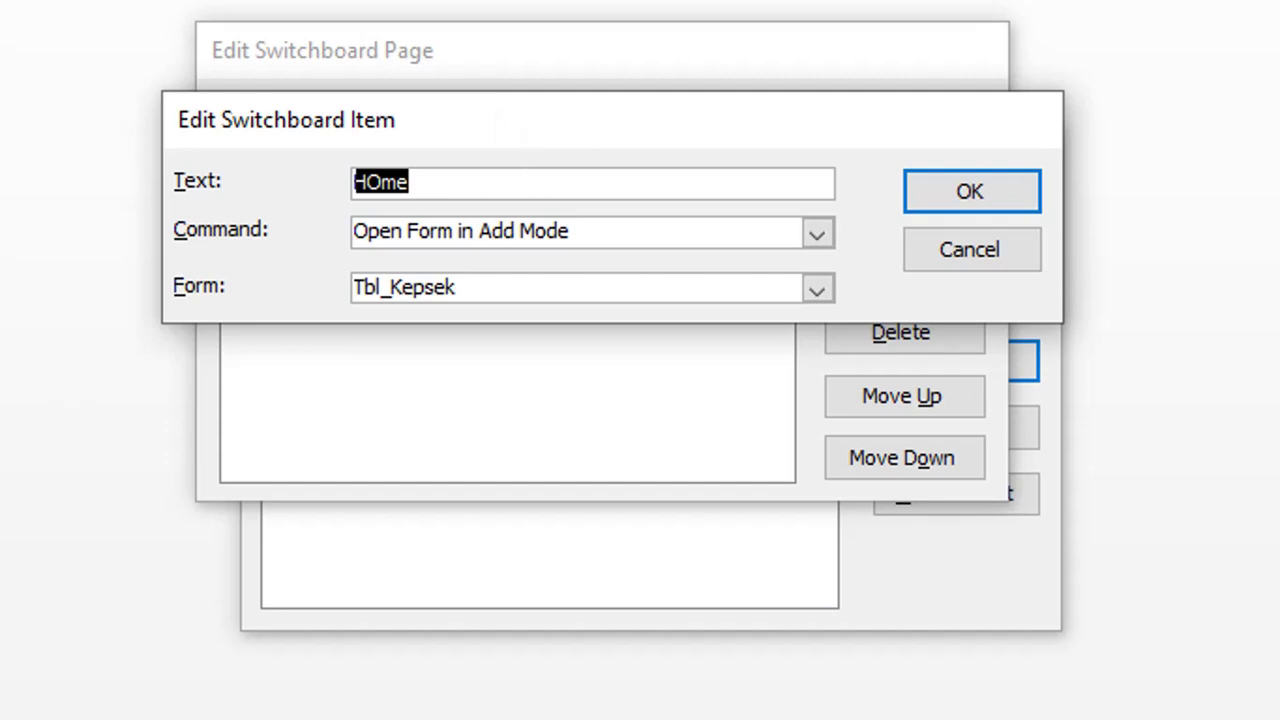
pyautogui.write('FO')
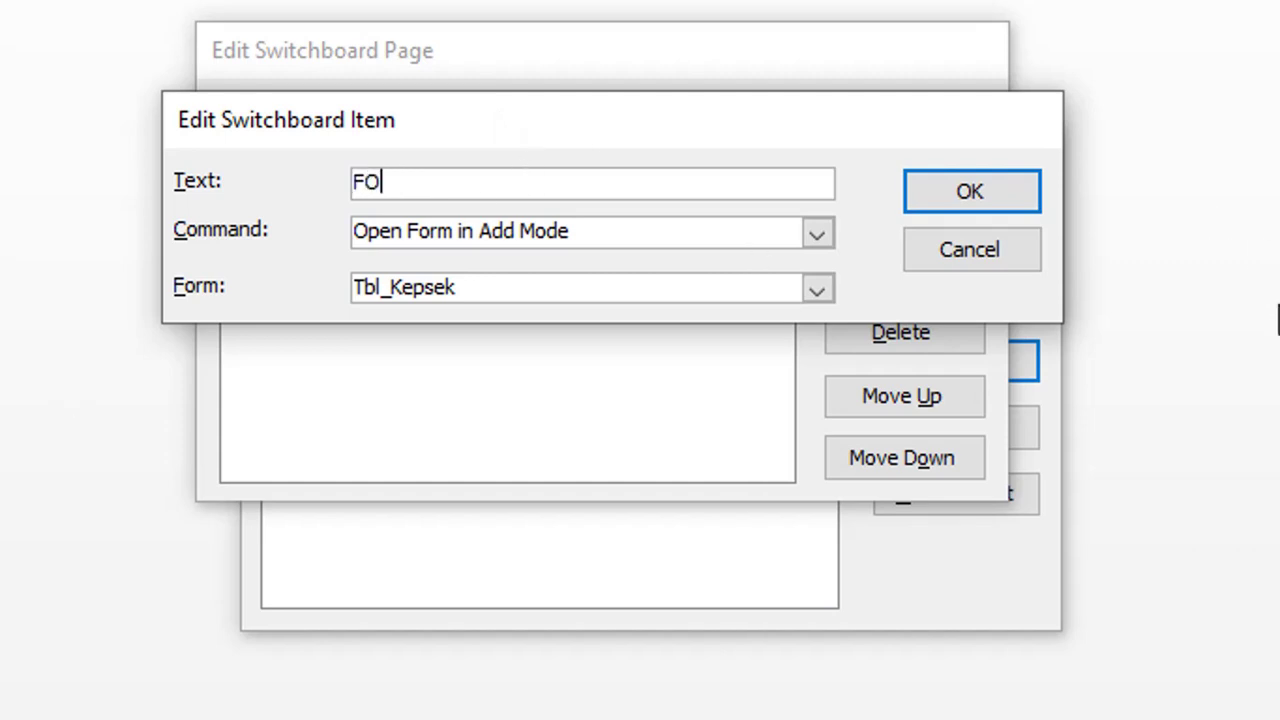
pyautogui.write('RM TABEL K')
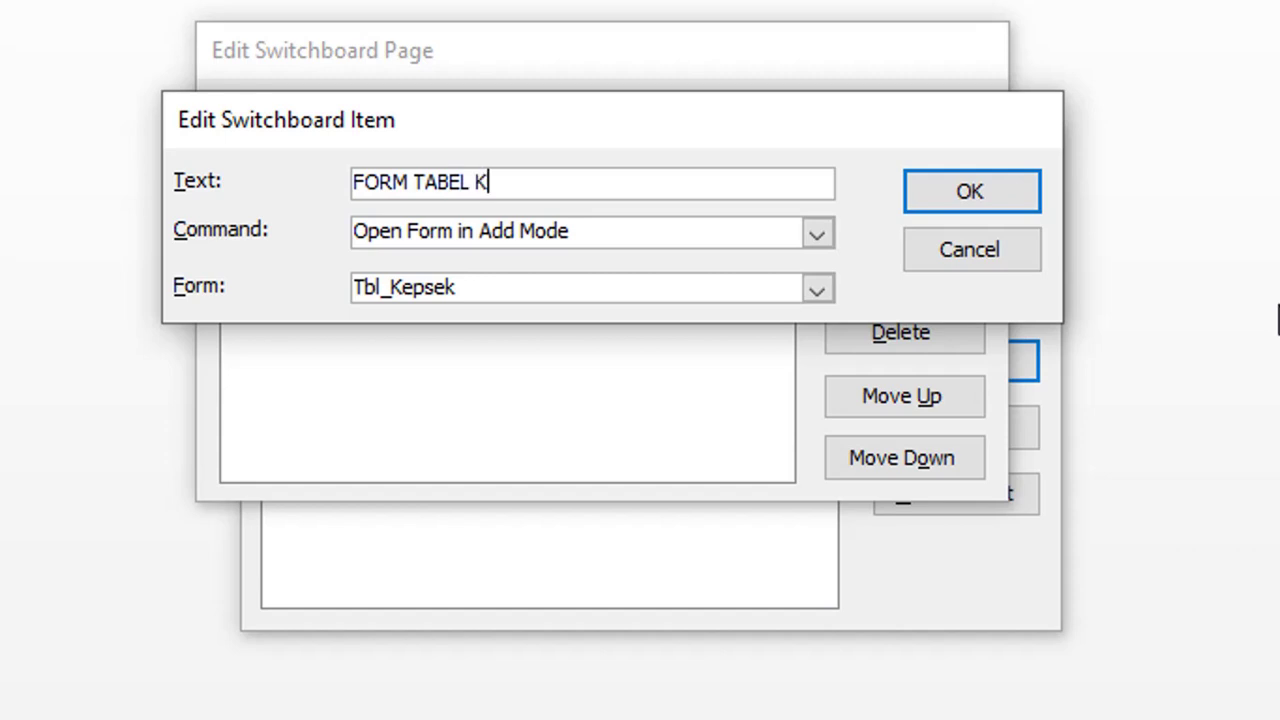
pyautogui.write('EPALA SEKOLAH')
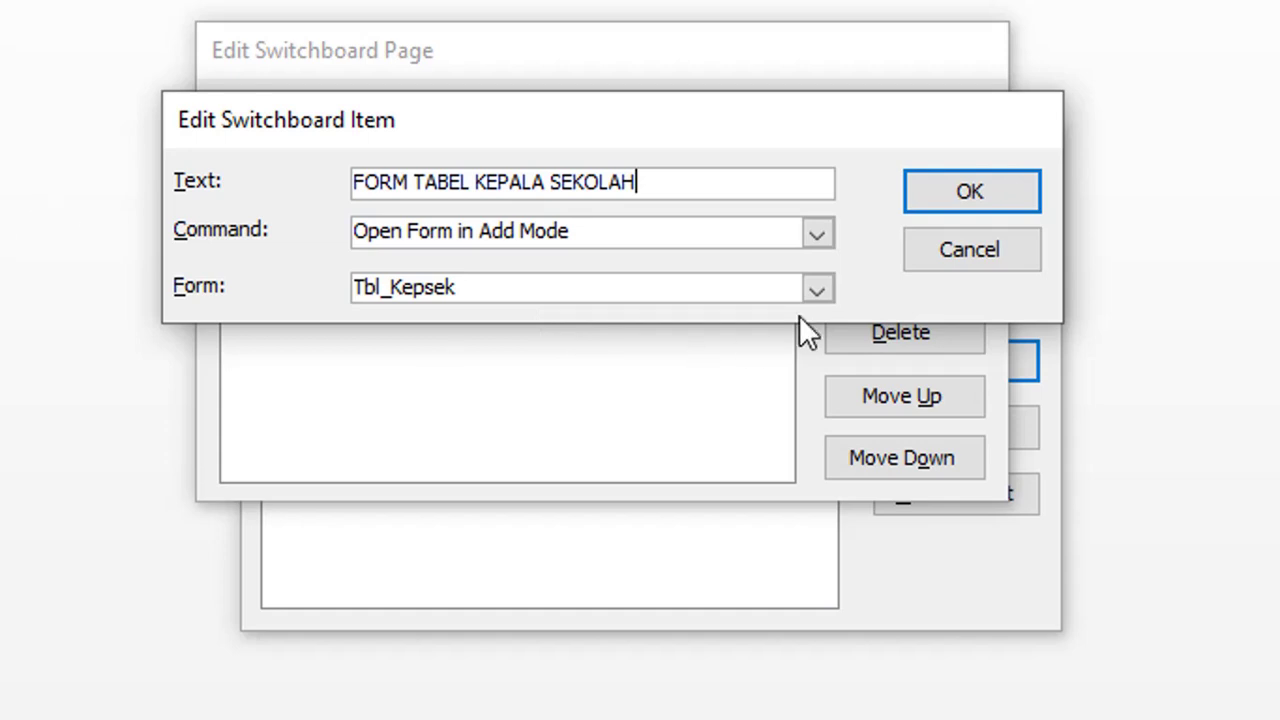
# Step: Set the item's command to Open Form in Edit Mode with the form Tbl_Kepsek and save it
pyautogui.click(816, 235)
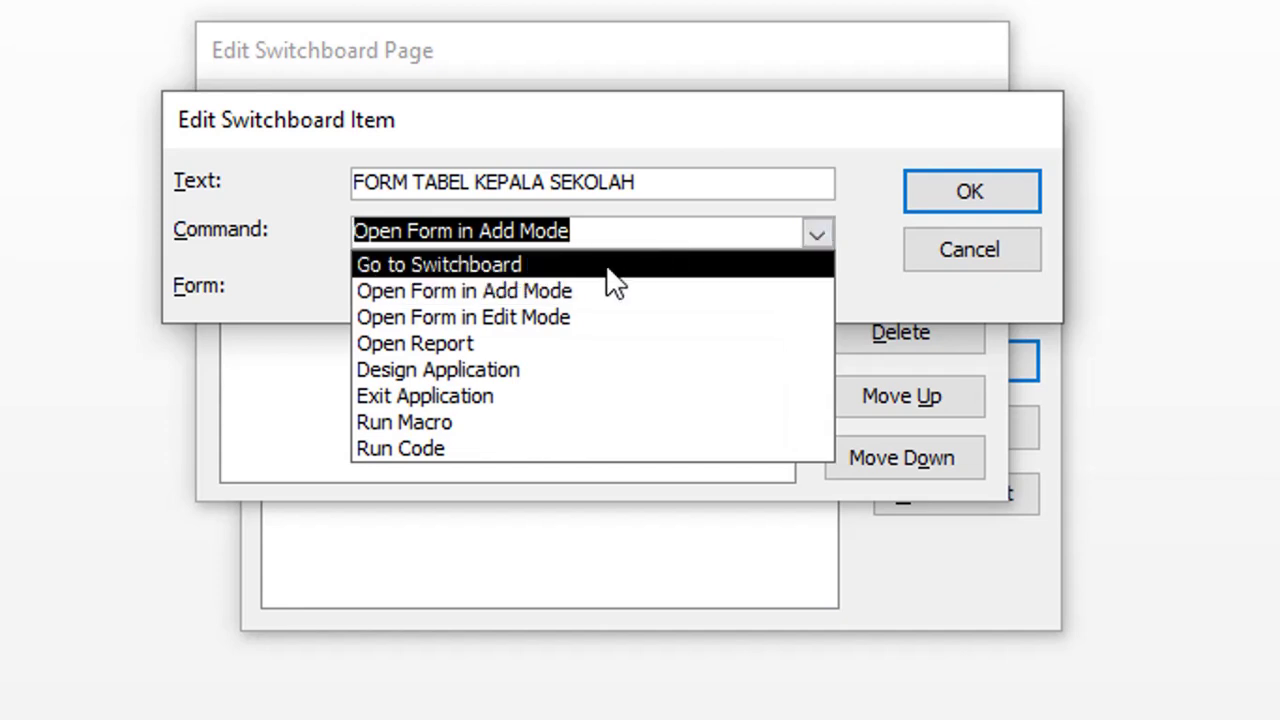
pyautogui.click(565, 317)
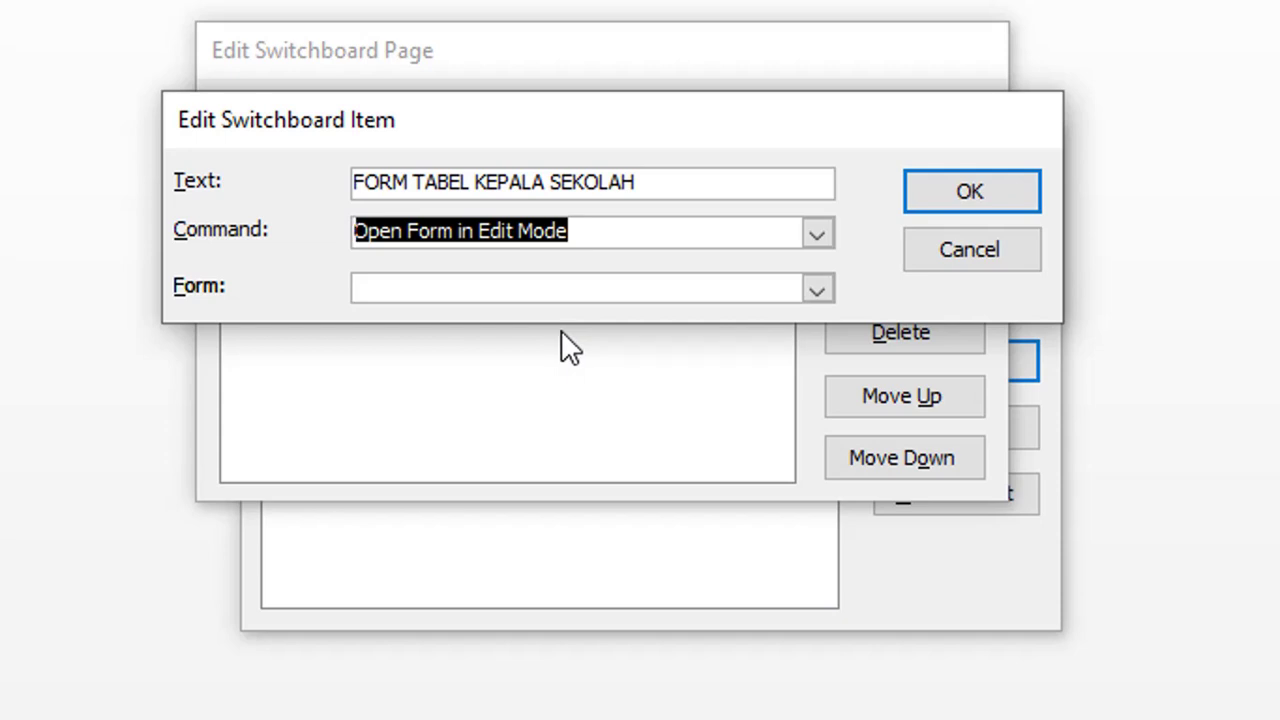
pyautogui.click(816, 290)
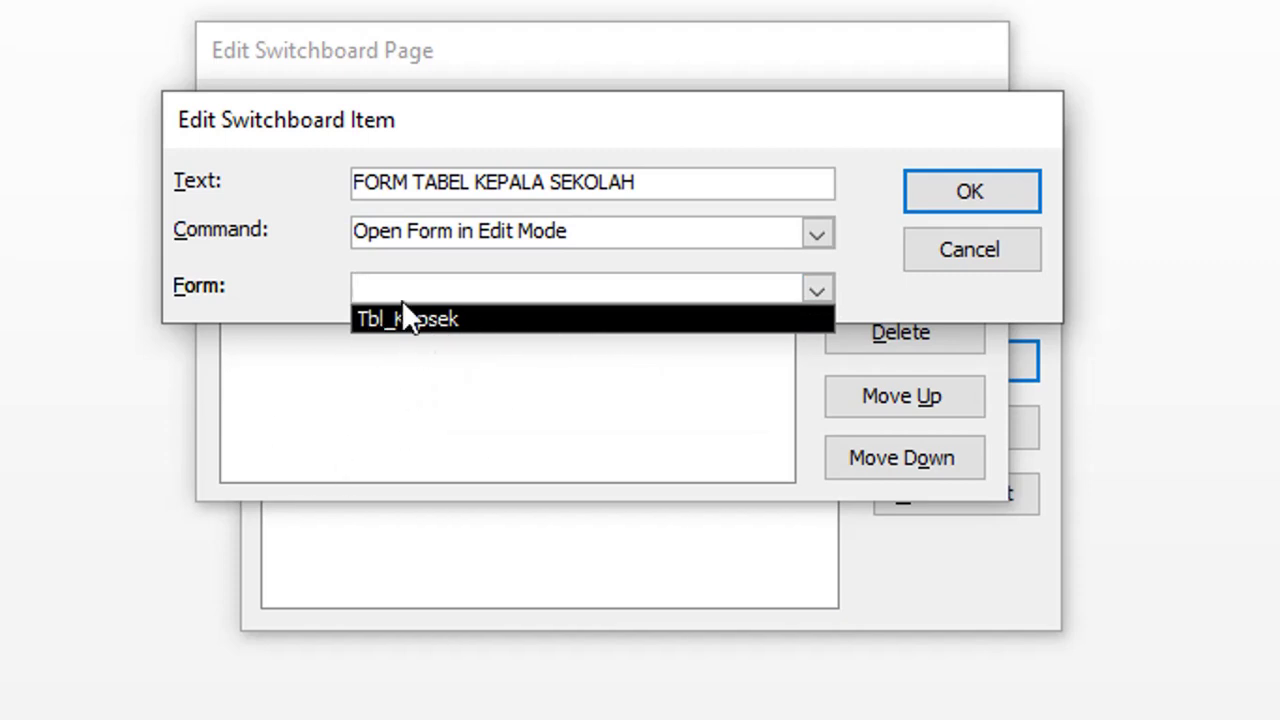
pyautogui.click(420, 322)
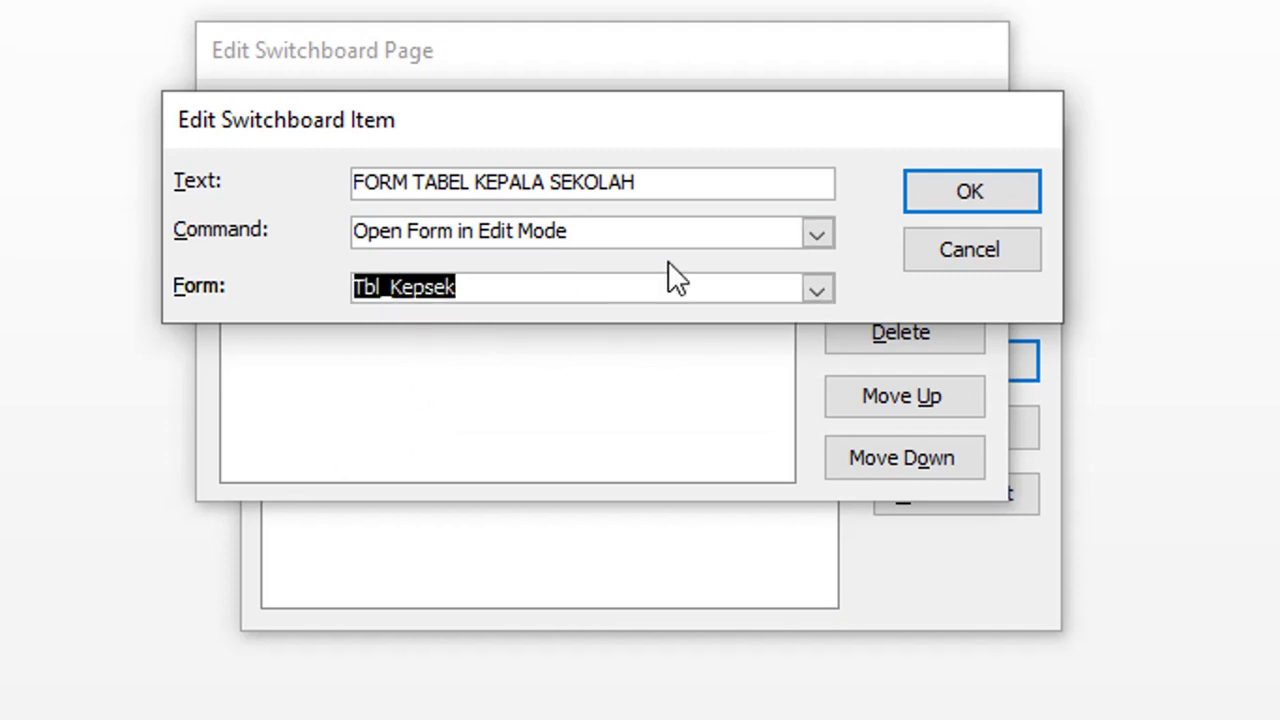
pyautogui.click(973, 195)
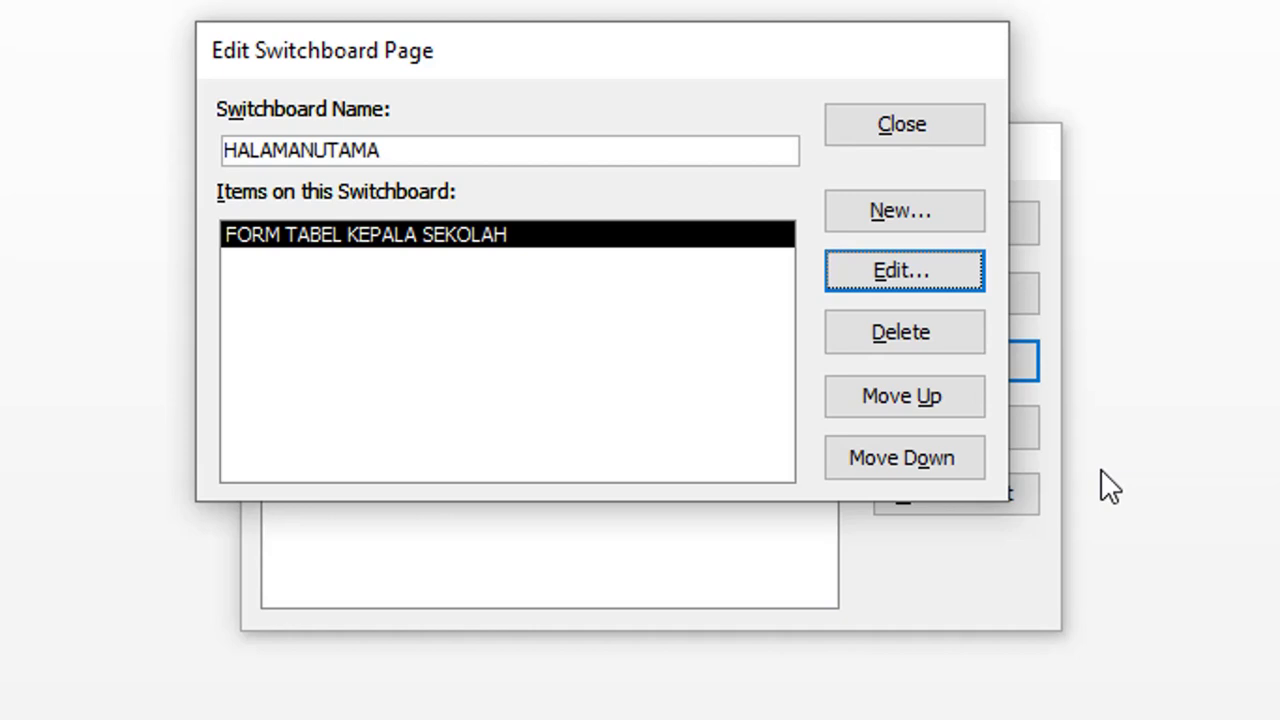
# Step: Create a new switchboard item with the text Laporan Data Siswa SO2
pyautogui.click(899, 220)
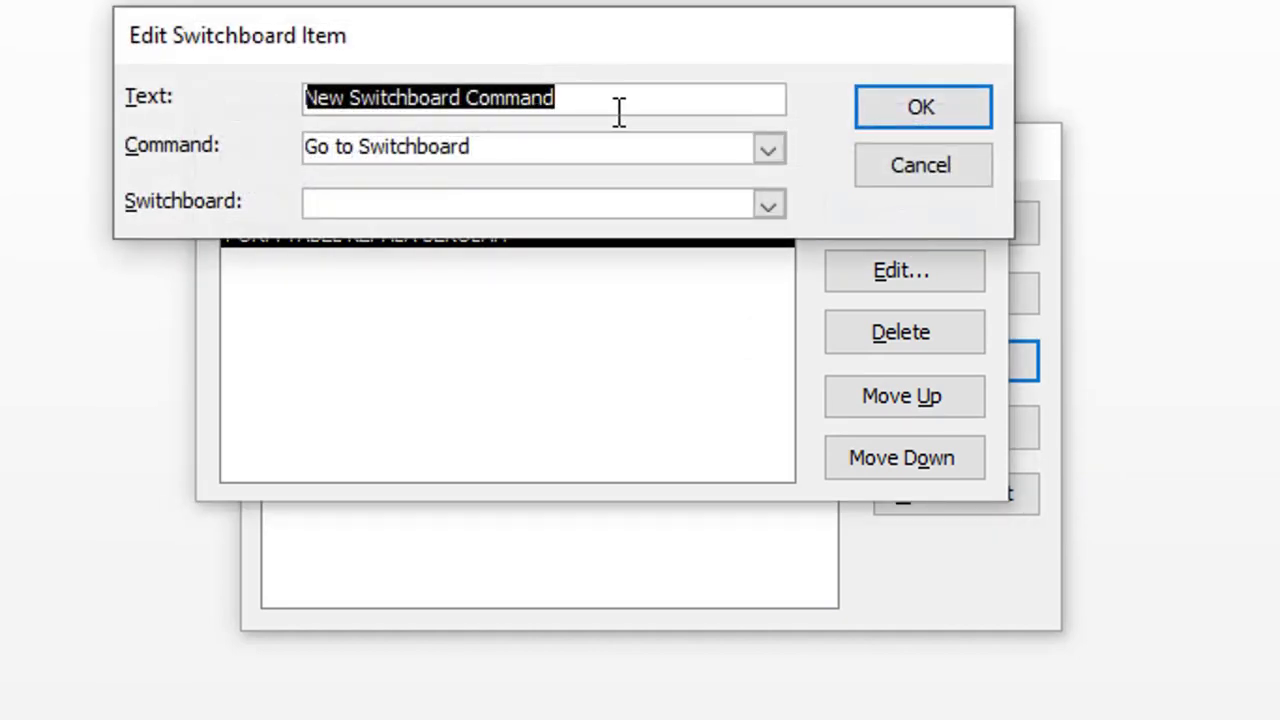
pyautogui.press('BackSpace')
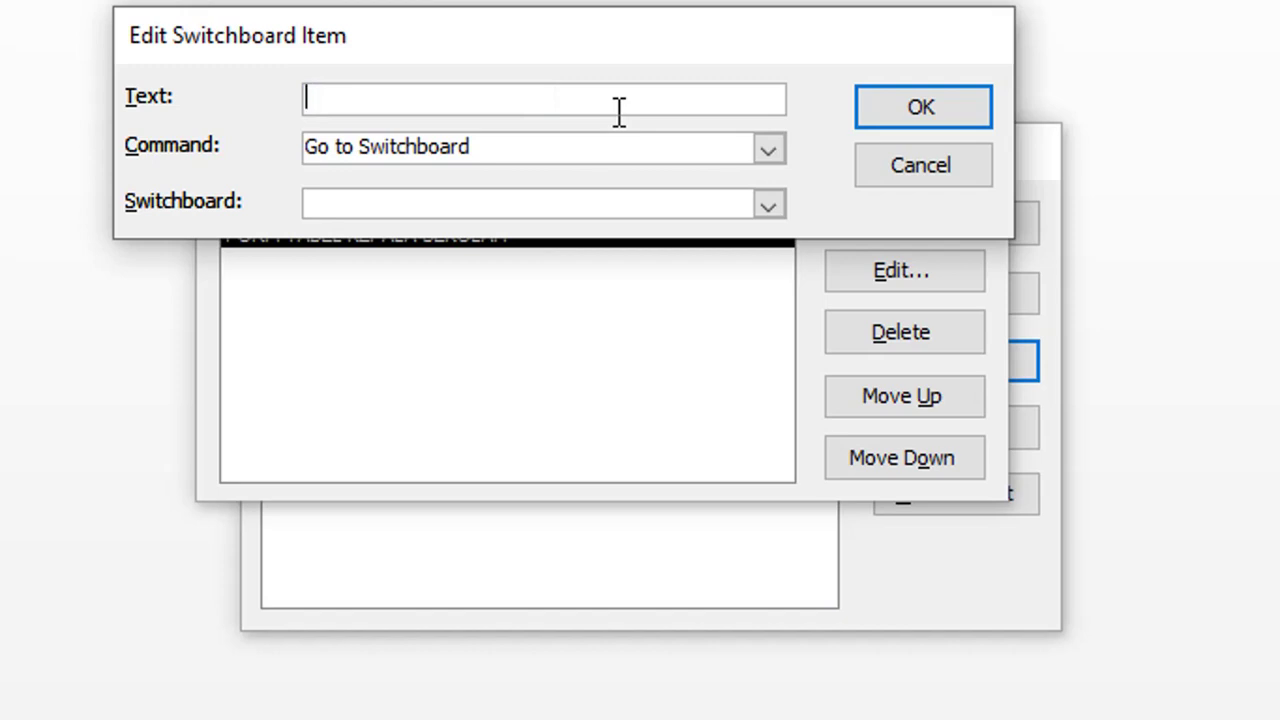
pyautogui.write('Lap;or')
pyautogui.press('BackSpace')
pyautogui.press('BackSpace')
pyautogui.press('BackSpace')
pyautogui.write('oran')
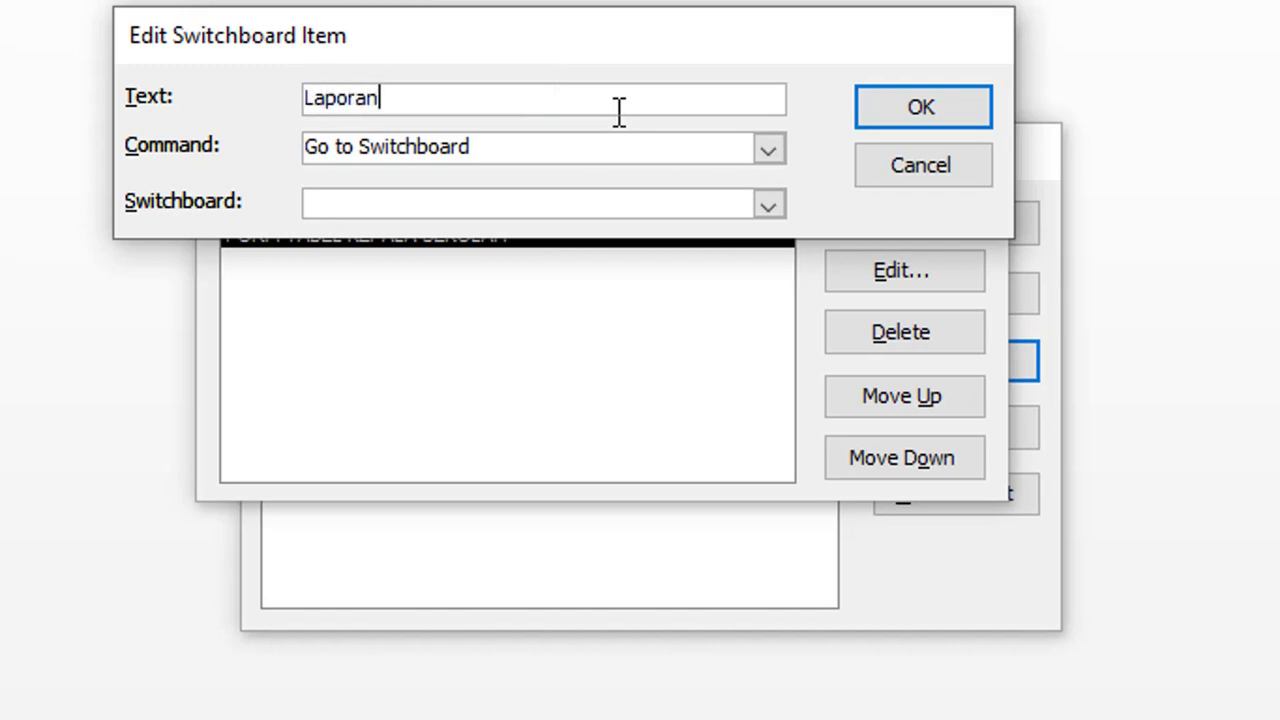
pyautogui.write(' Data S')
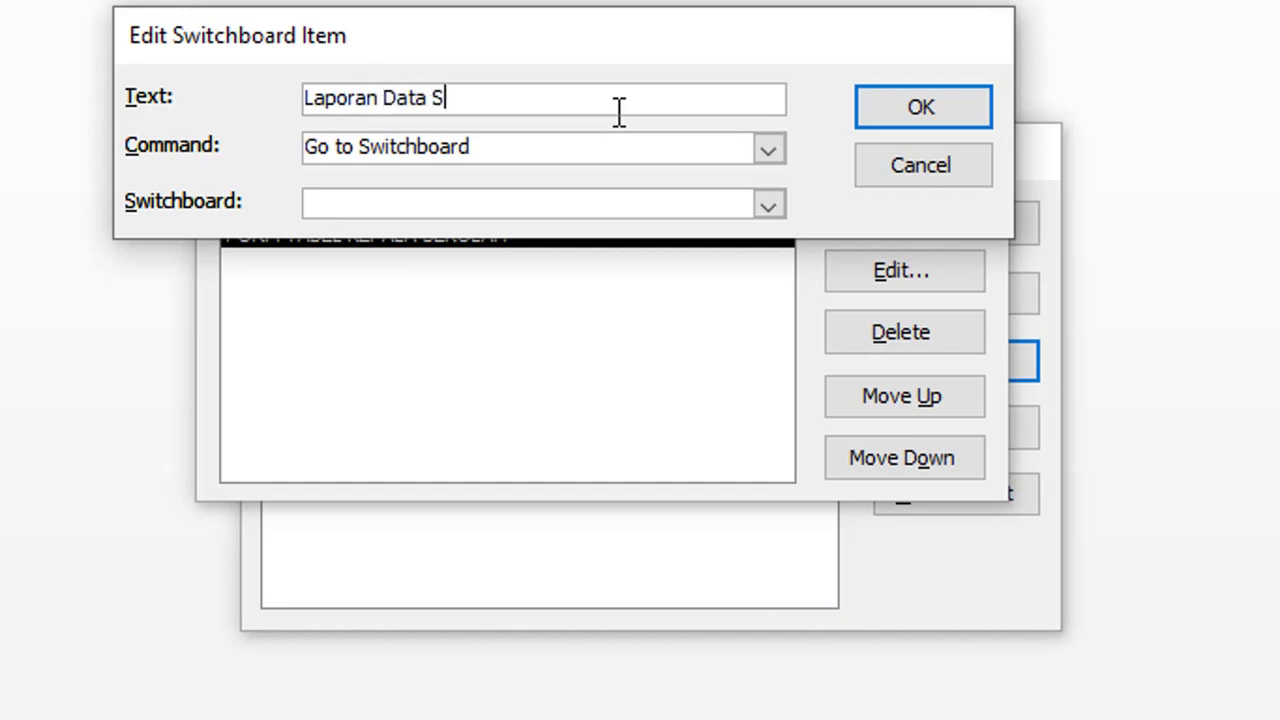
pyautogui.write('iswa SO2')
# Step: Make the new item open the report LAPORAN DATA SISWA SO2 using the Open Report command, and save it
pyautogui.click(760, 158)
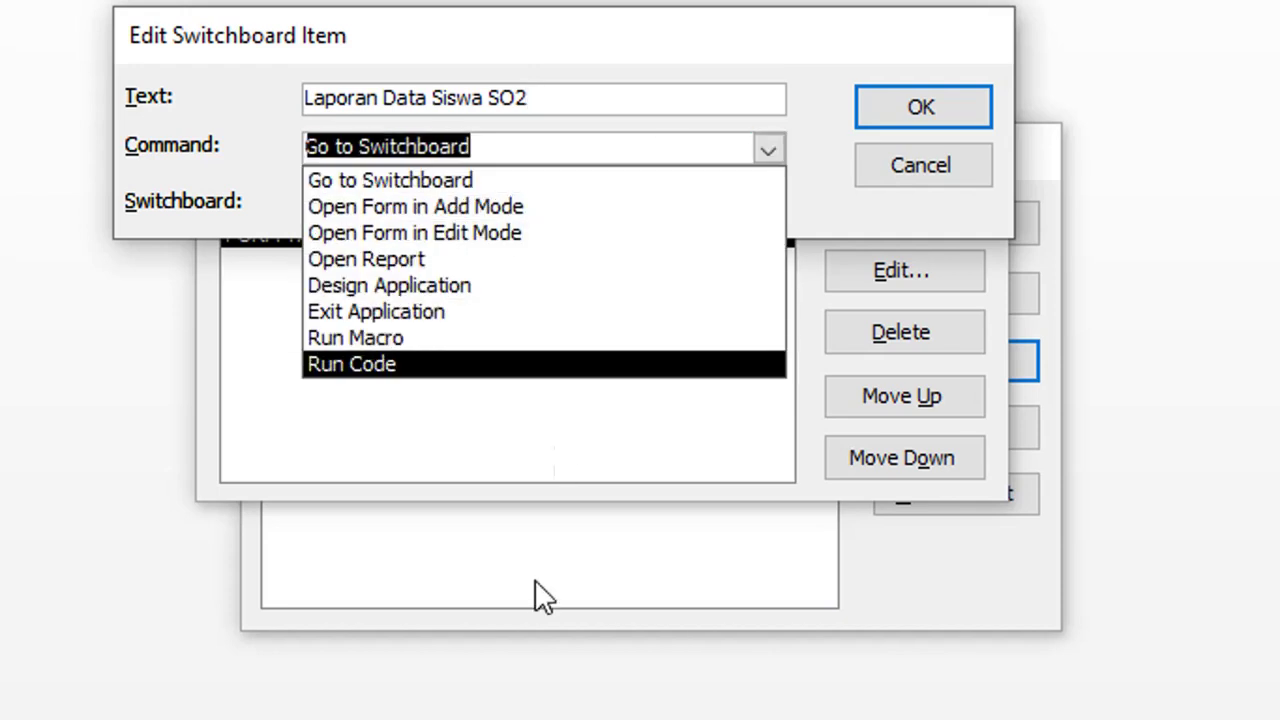
pyautogui.click(531, 260)
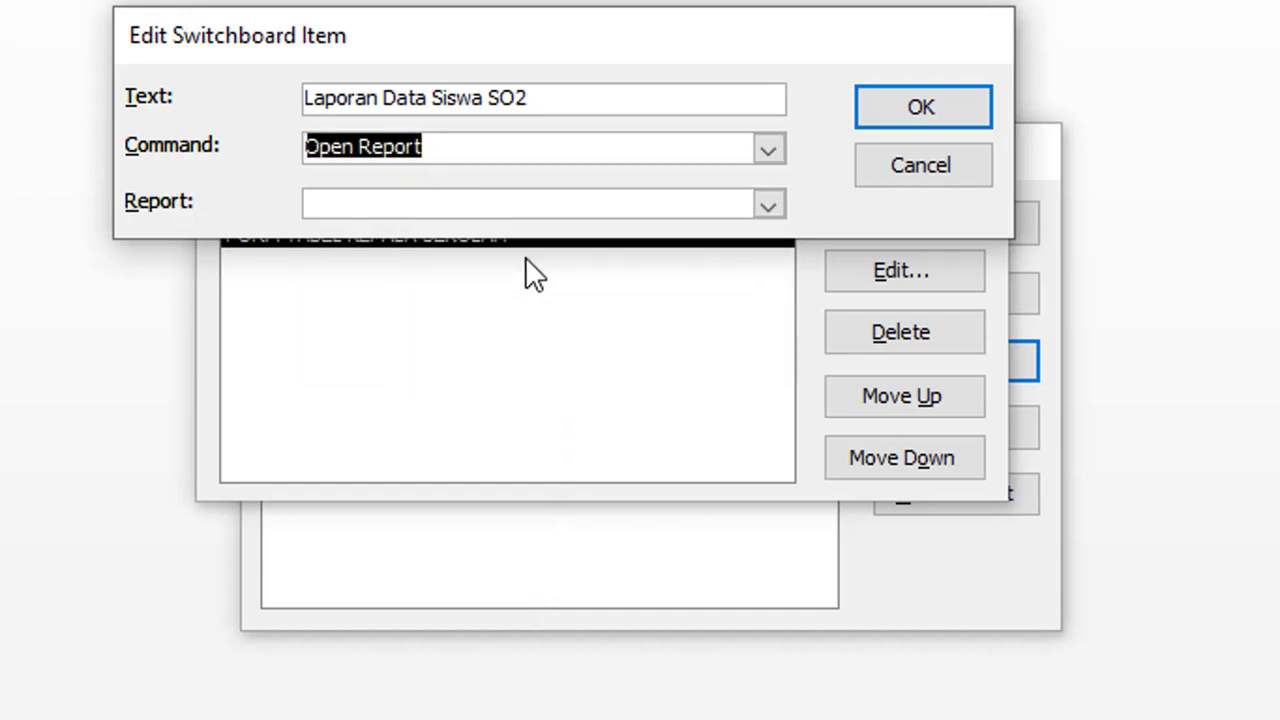
pyautogui.click(763, 205)
pyautogui.click(730, 238)
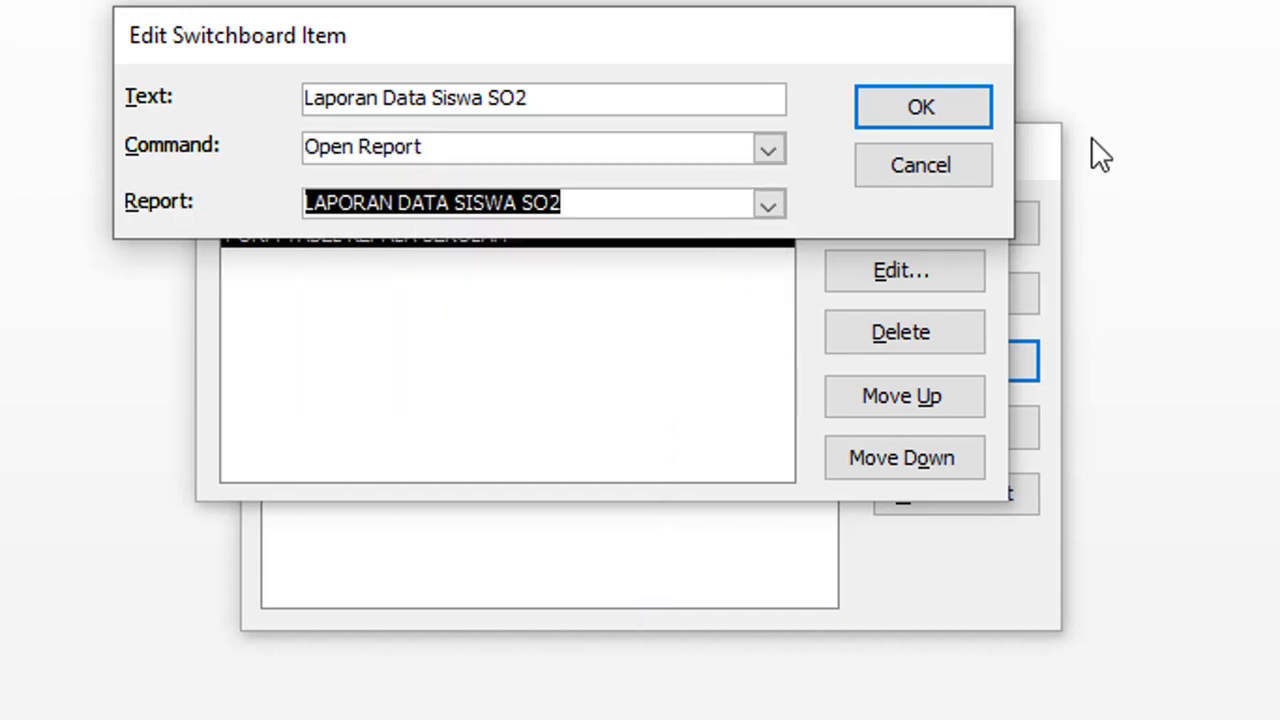
pyautogui.click(924, 110)
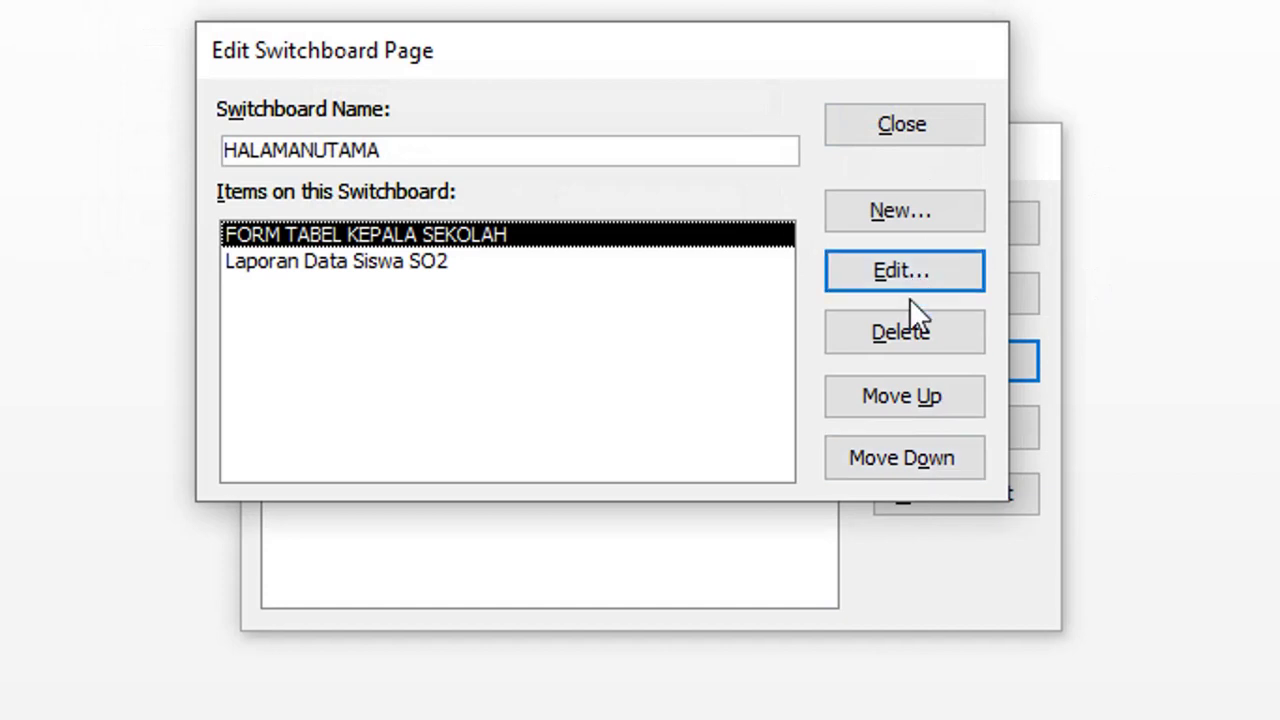
# Step: Add a switchboard item named Laporan Buku that uses Open Report with the report LP_Buku
pyautogui.click(924, 215)
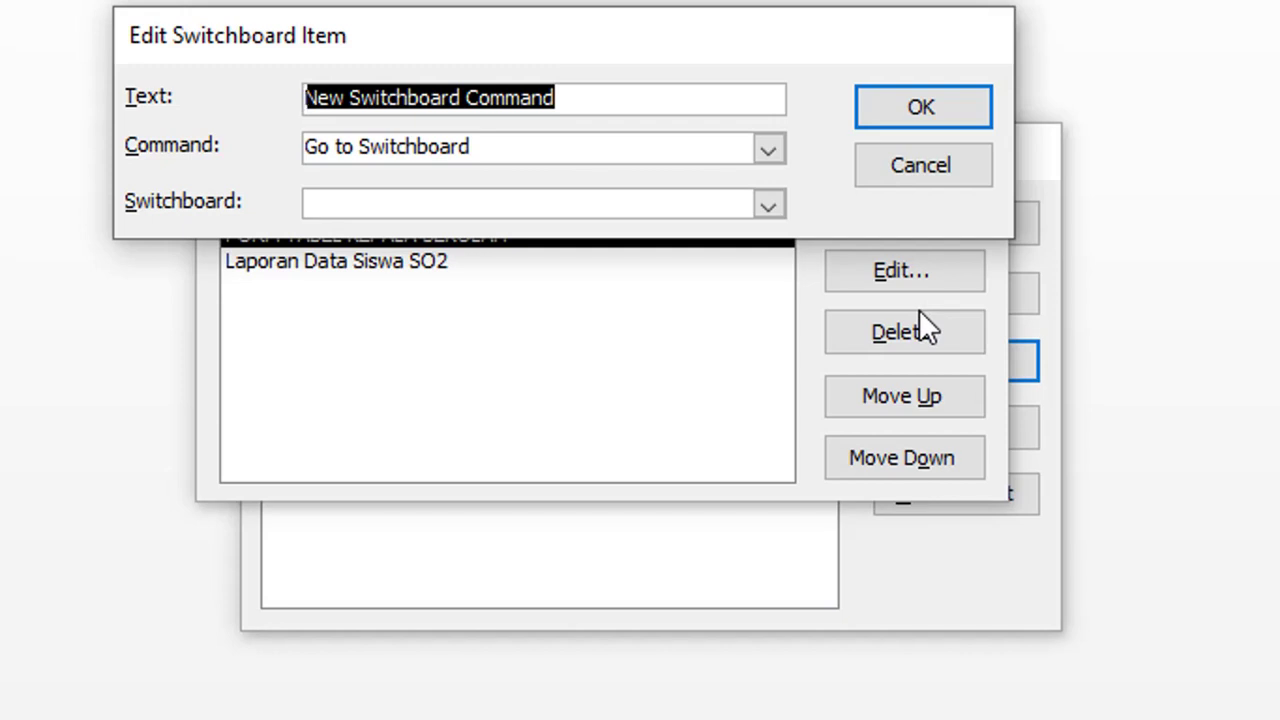
pyautogui.write('L')
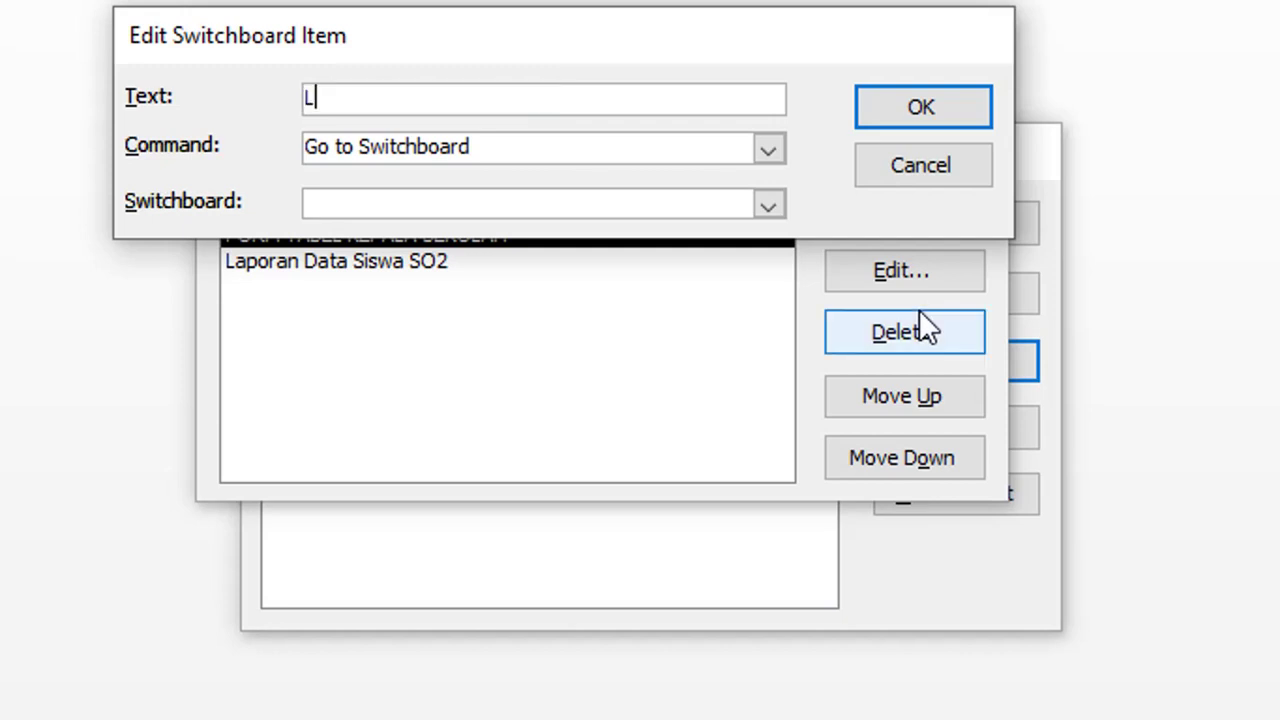
pyautogui.write('aporan Buku')
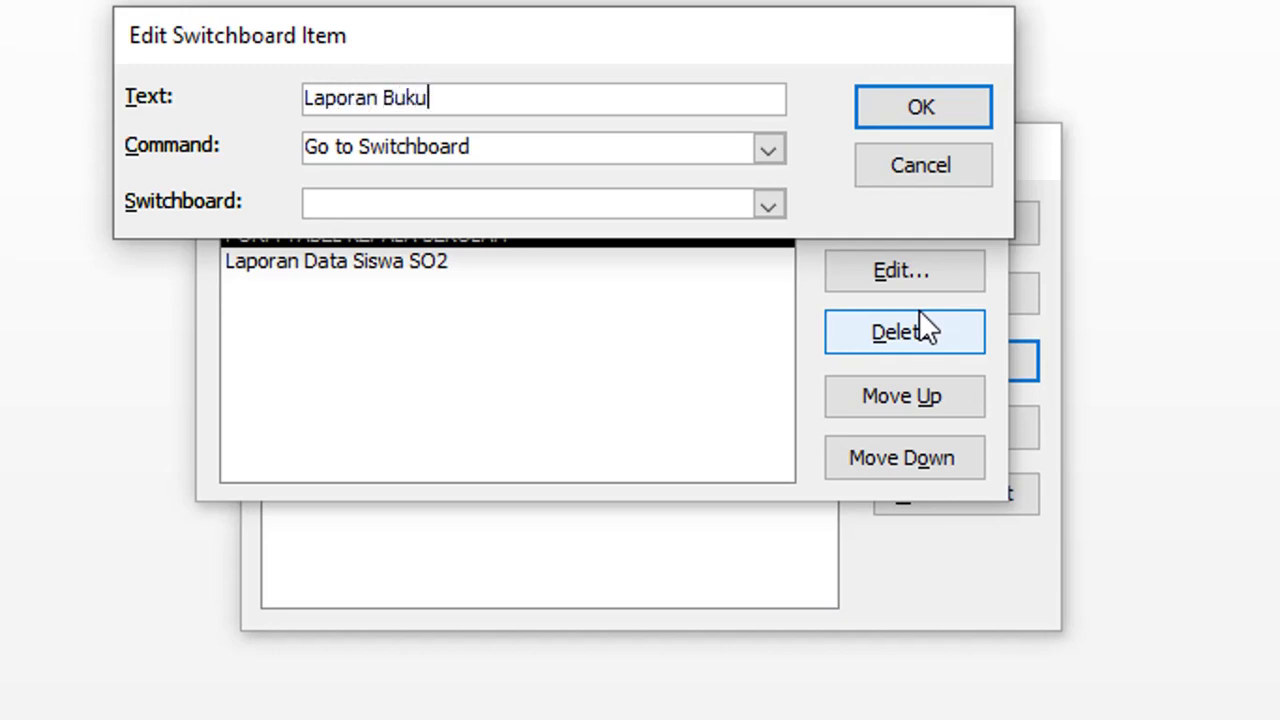
pyautogui.press('Tab')
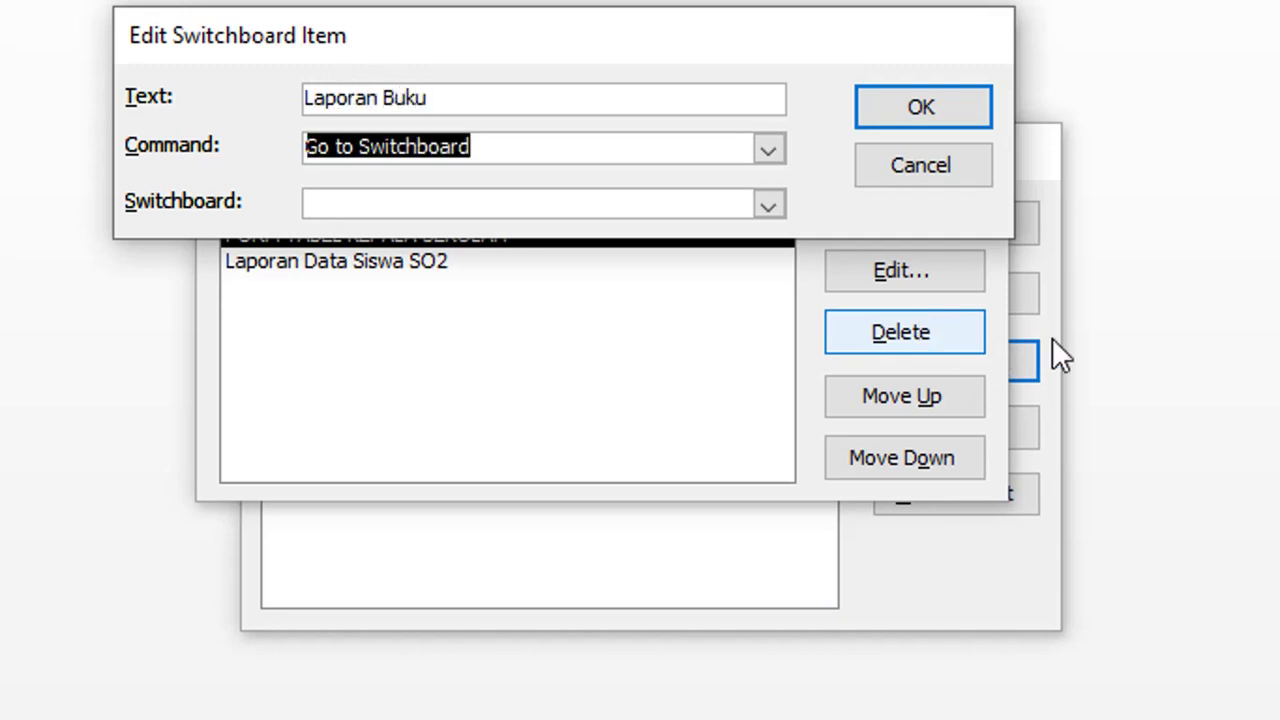
pyautogui.click(768, 152)
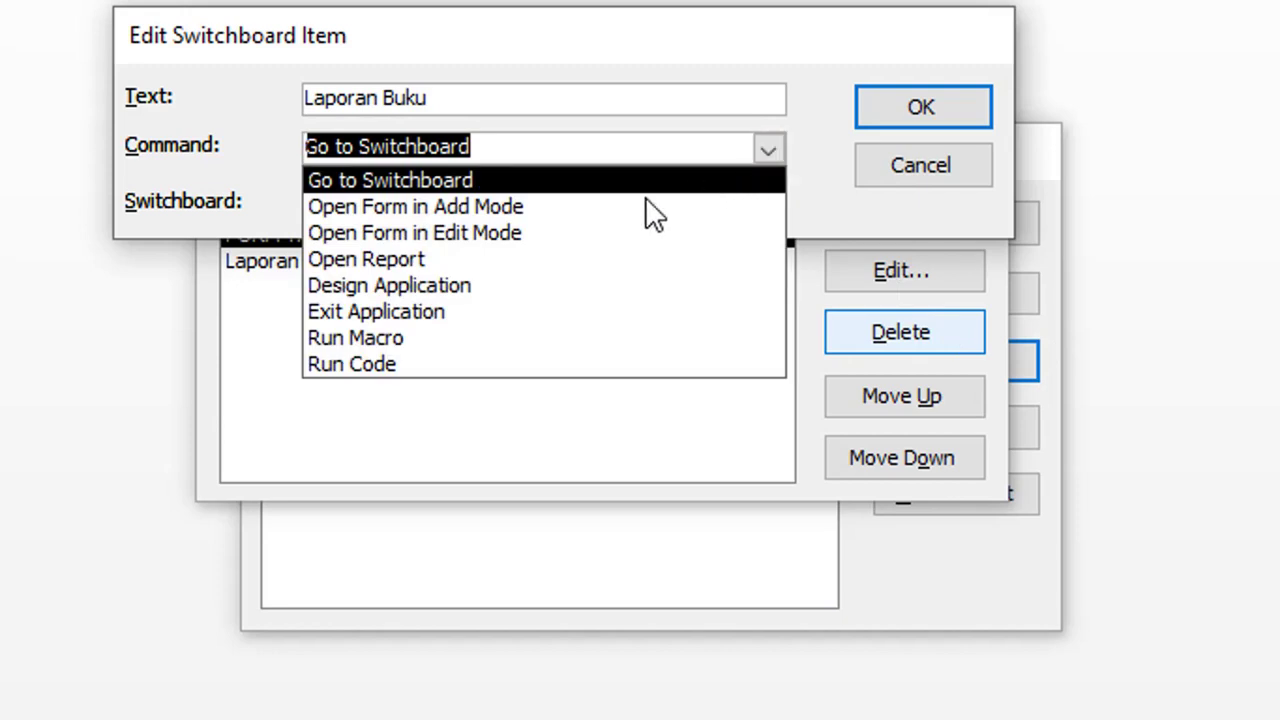
pyautogui.click(528, 262)
pyautogui.click(765, 205)
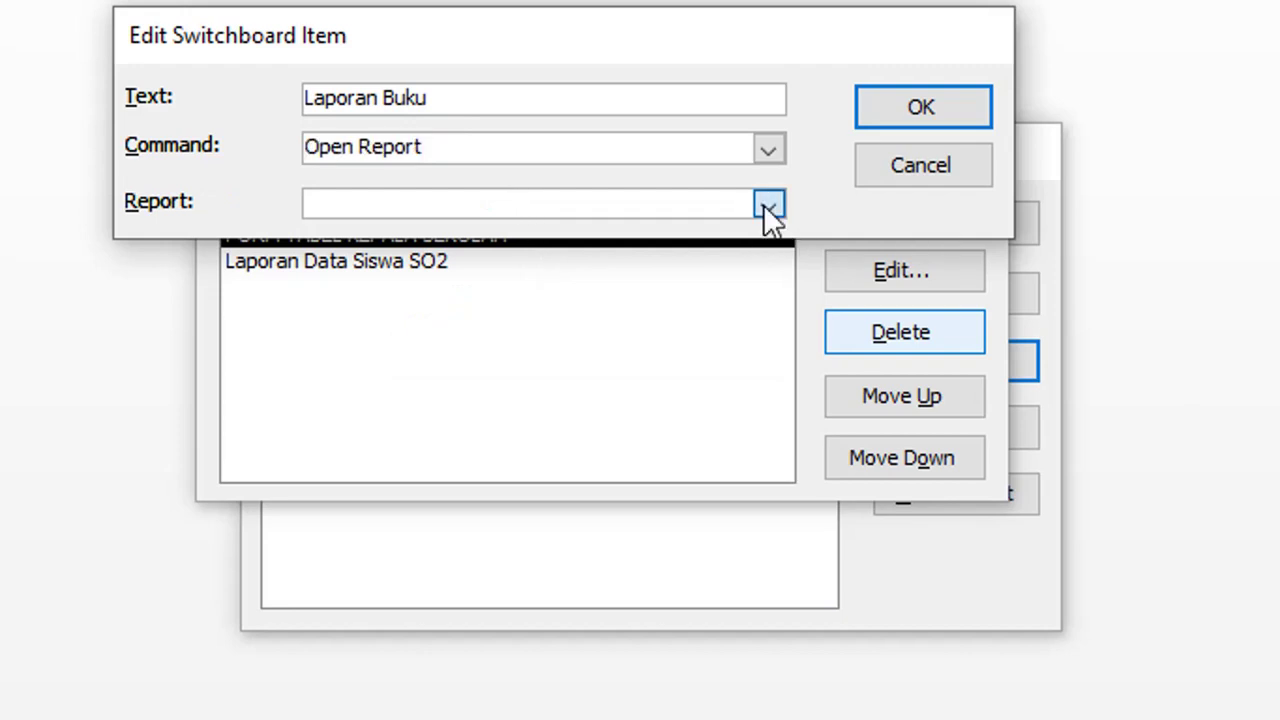
pyautogui.click(566, 260)
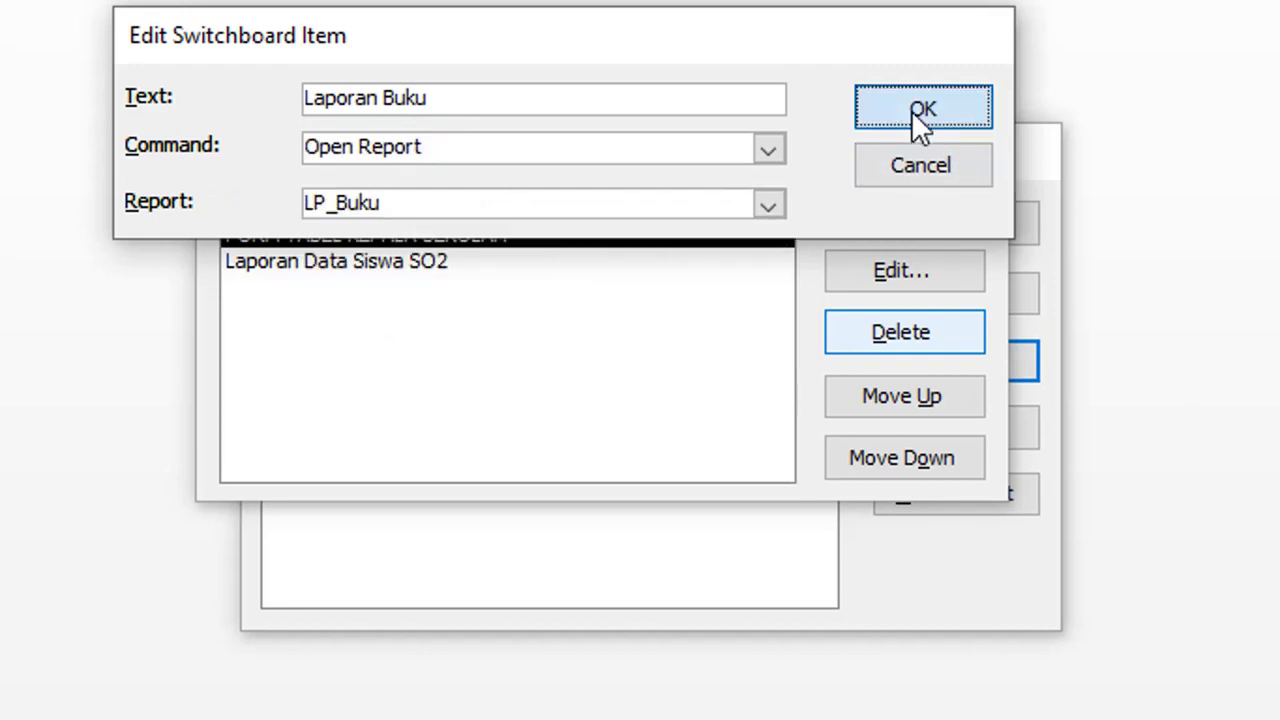
pyautogui.click(915, 110)
# Step: Add a switchboard item named Laporan Data Siswa that uses Open Report with the report LP_SISWA
pyautogui.click(900, 211)
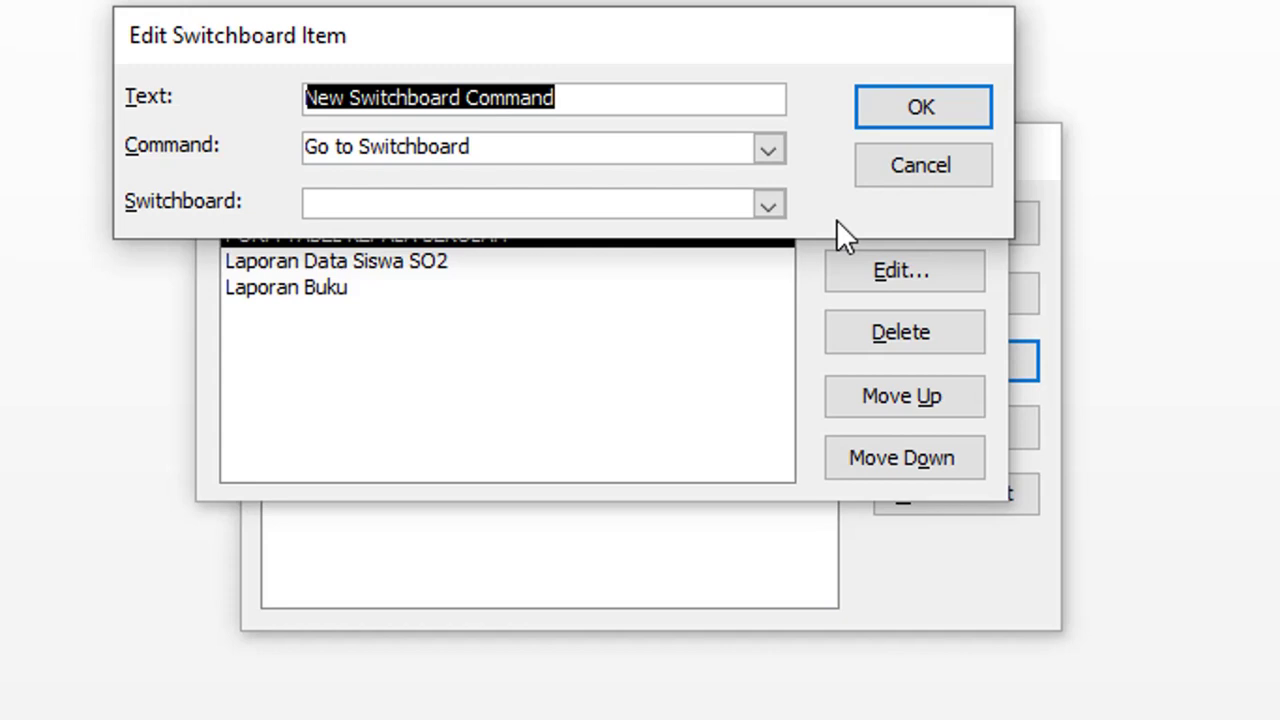
pyautogui.write('La')
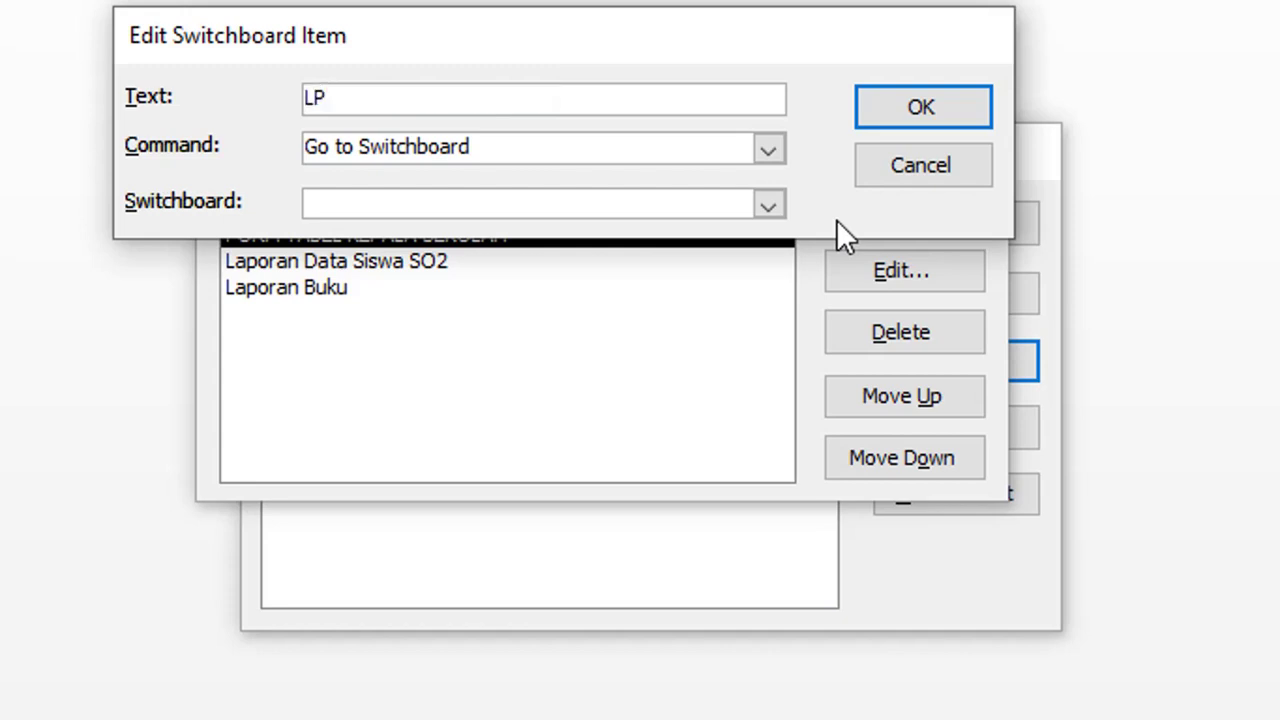
pyautogui.write('poran ')
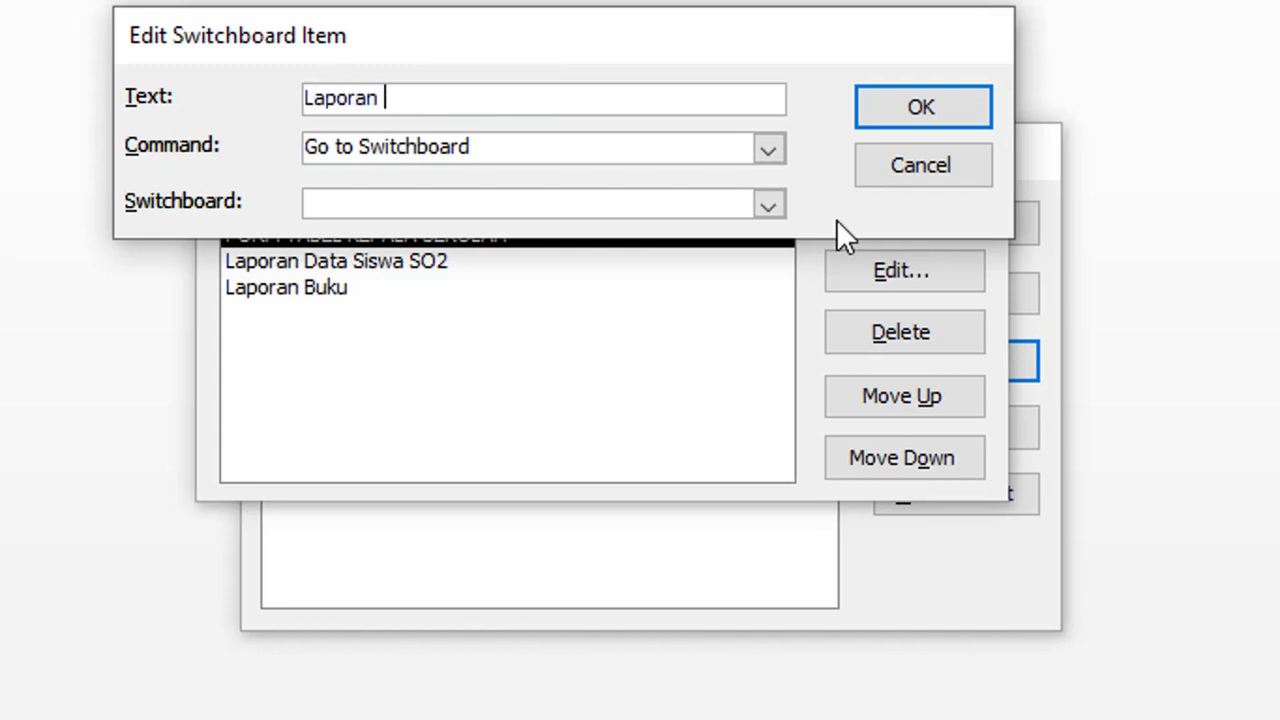
pyautogui.write('Data Siswa')
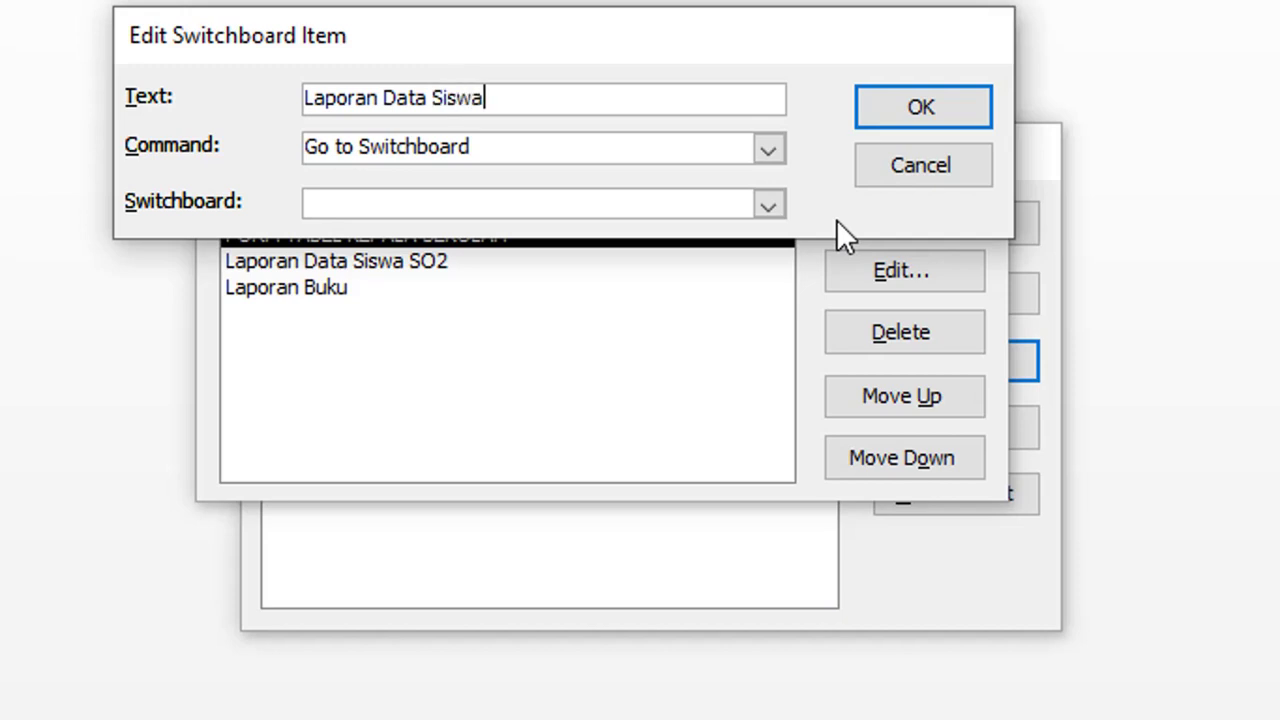
pyautogui.click(764, 150)
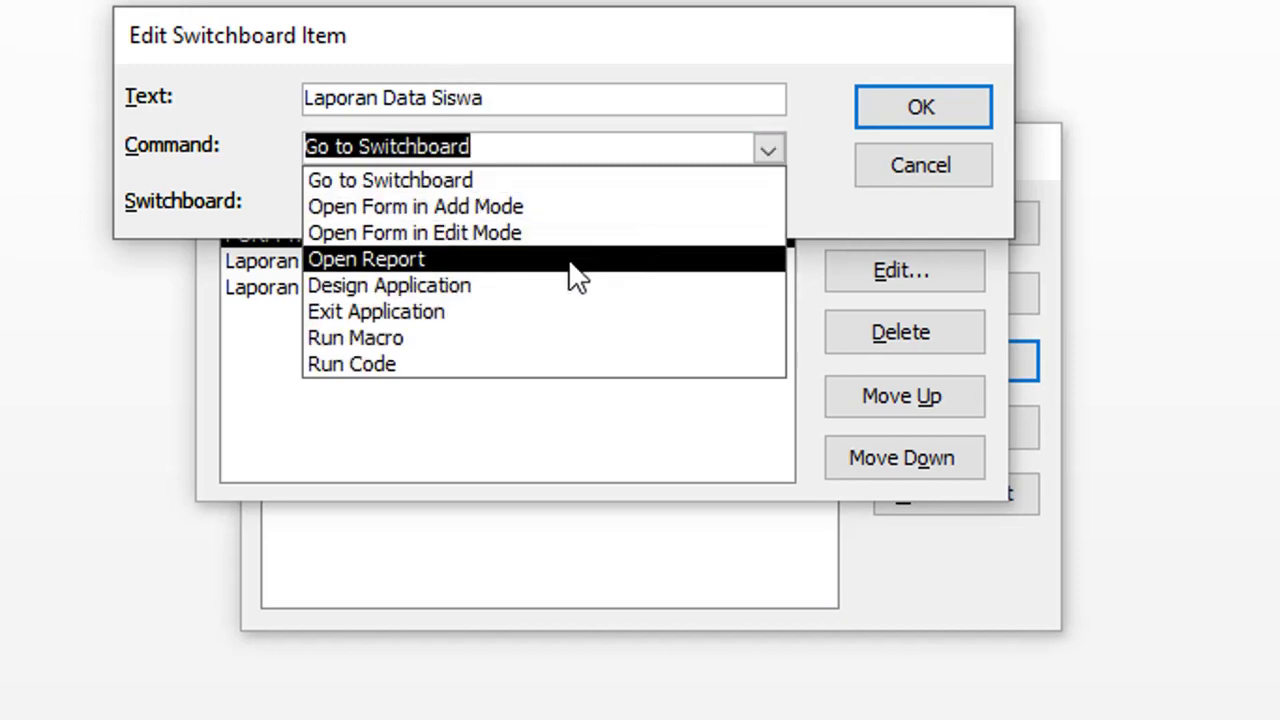
pyautogui.click(570, 265)
pyautogui.click(770, 204)
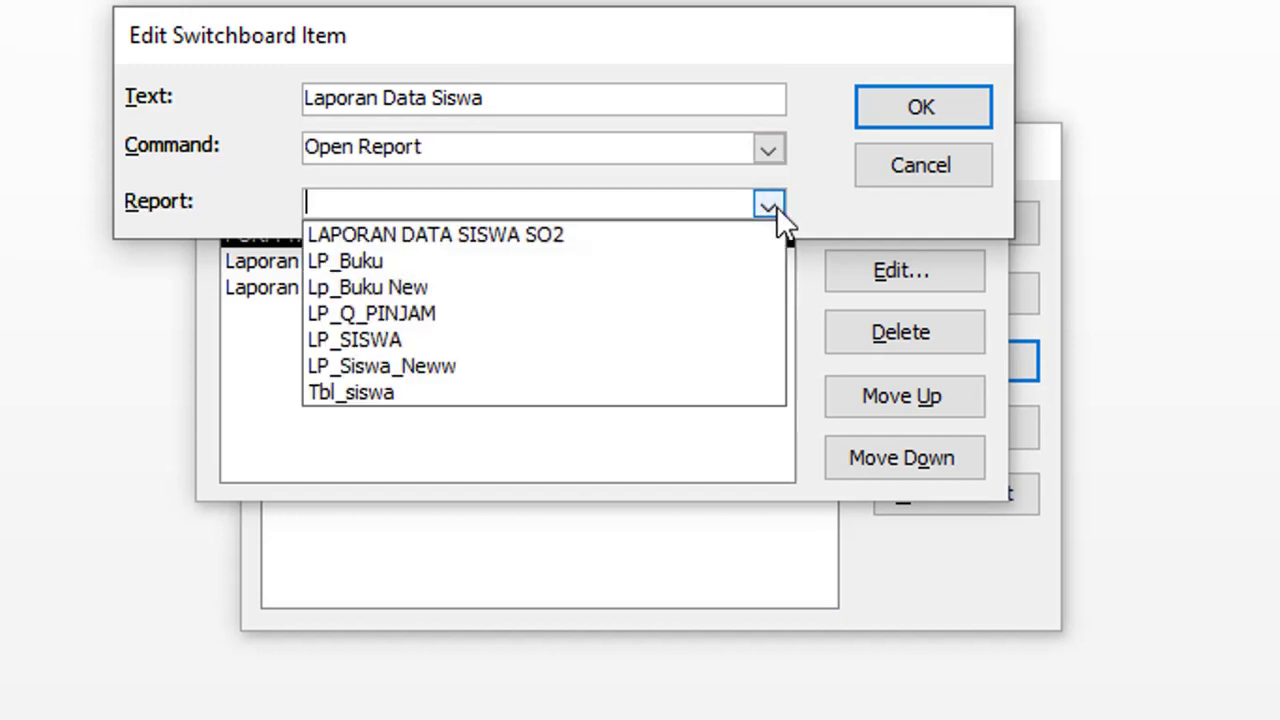
pyautogui.click(495, 340)
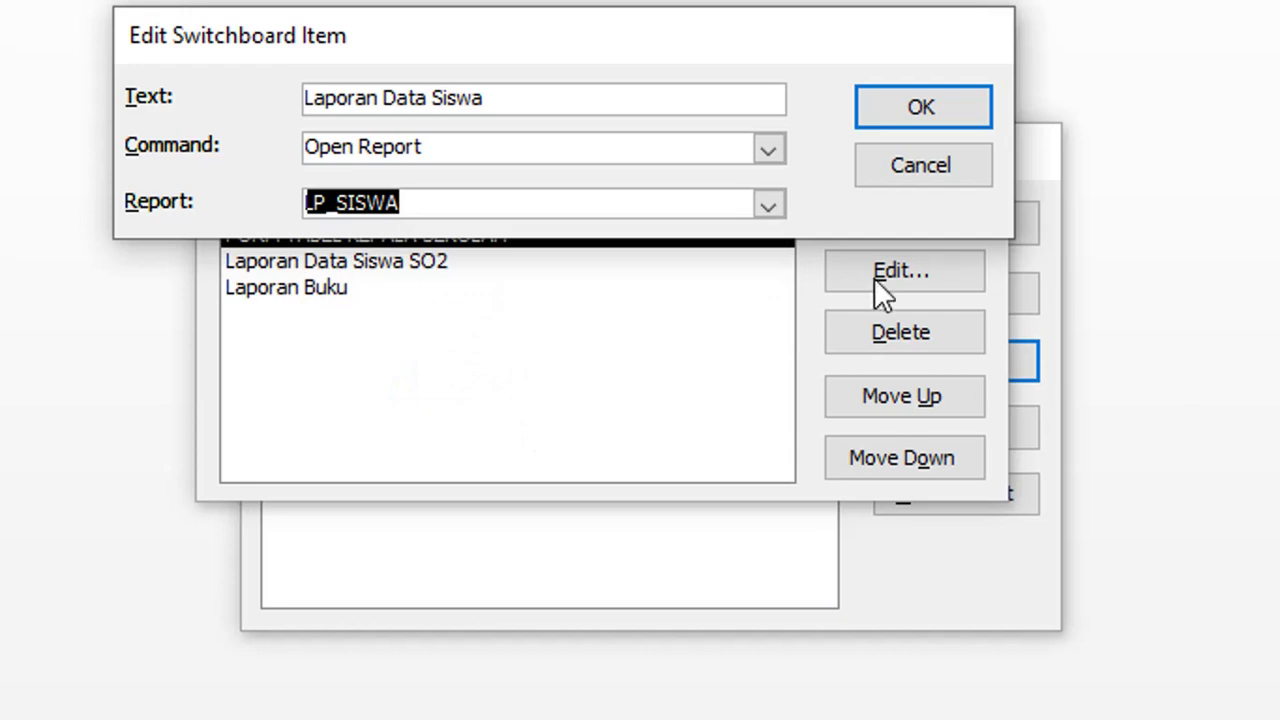
pyautogui.click(947, 118)
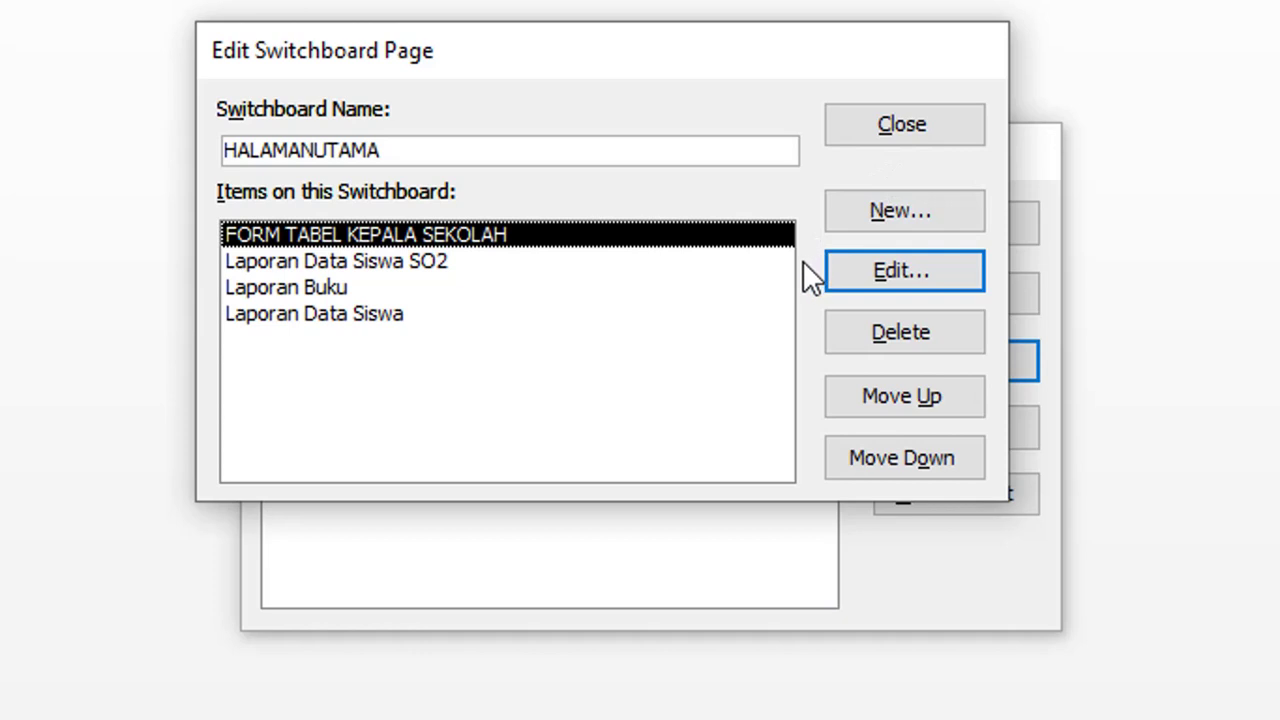
# Step: Finish editing the HALAMANUTAMA page, close the Switchboard Manager, and briefly reopen it to check the page list
pyautogui.click(903, 137)
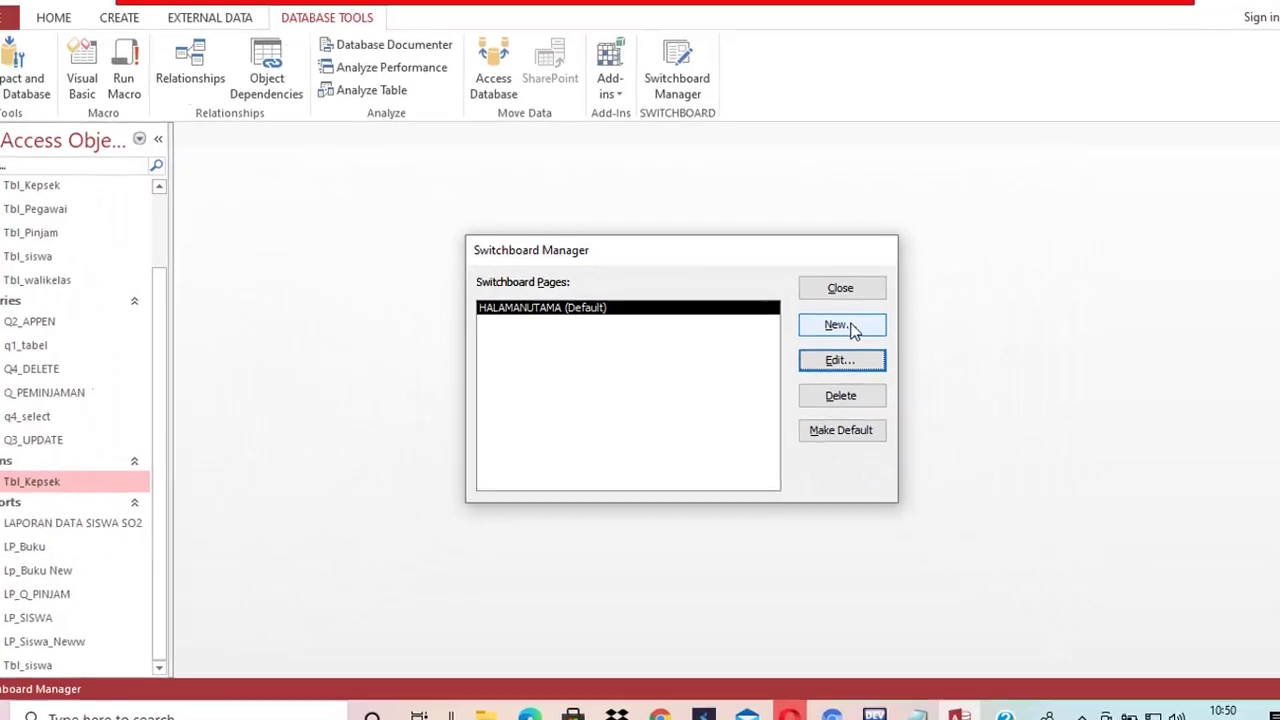
pyautogui.click(836, 292)
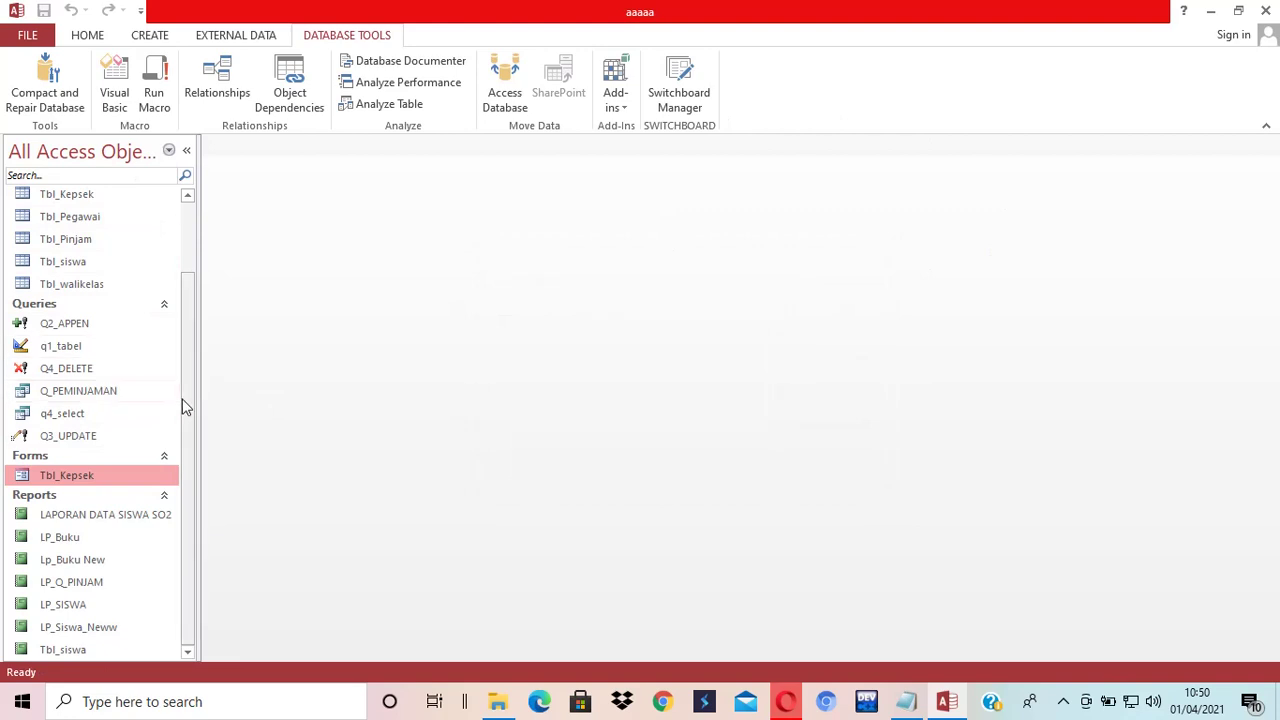
pyautogui.moveTo(186, 405); pyautogui.dragTo(219, 465)
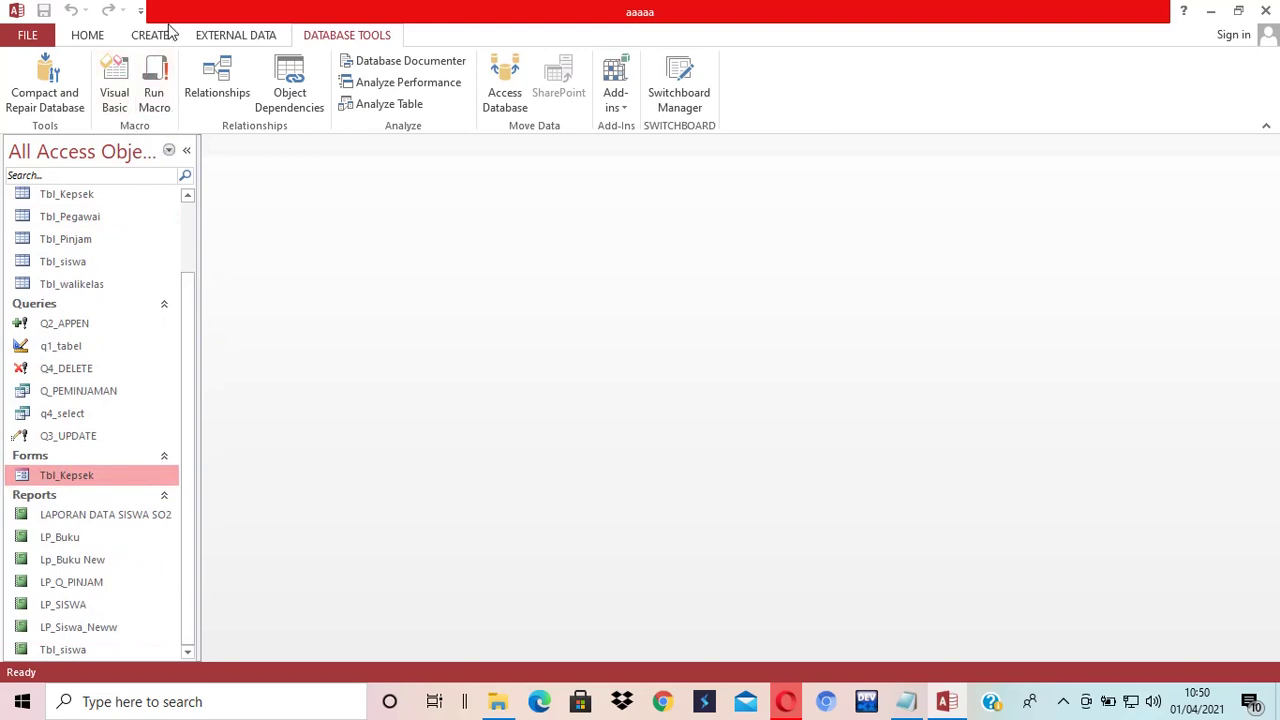
pyautogui.click(685, 92)
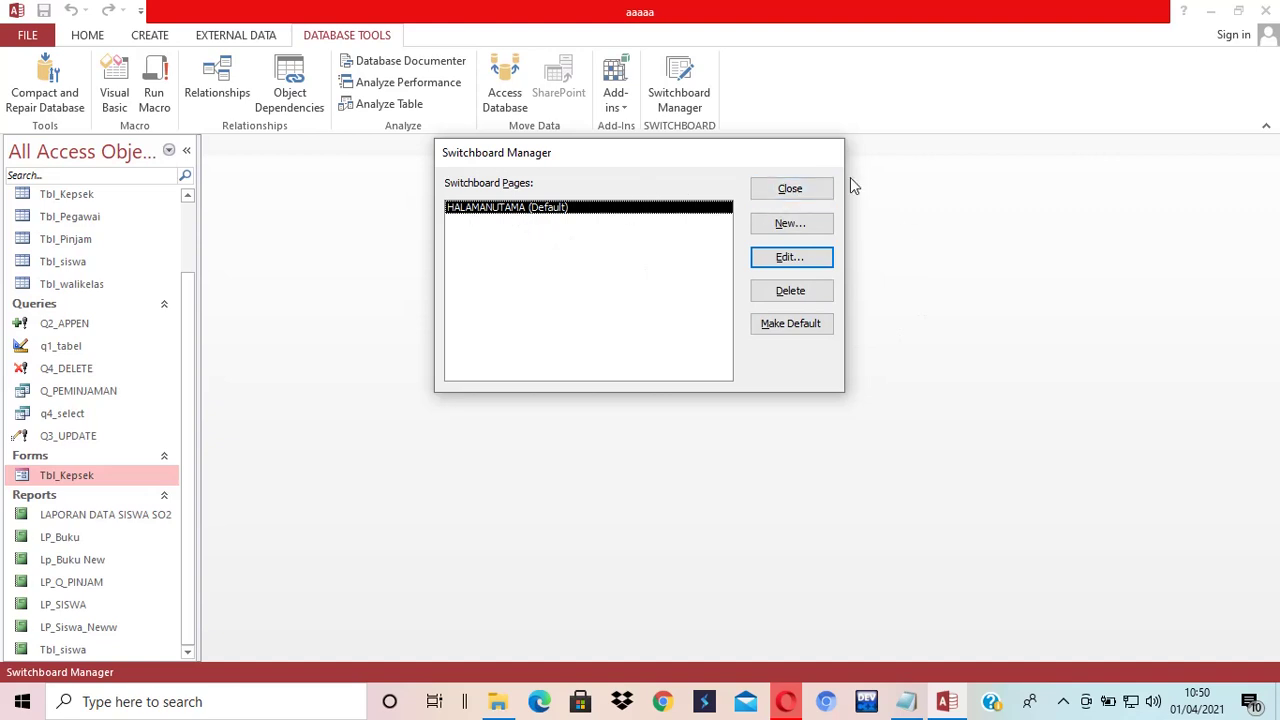
pyautogui.click(810, 193)
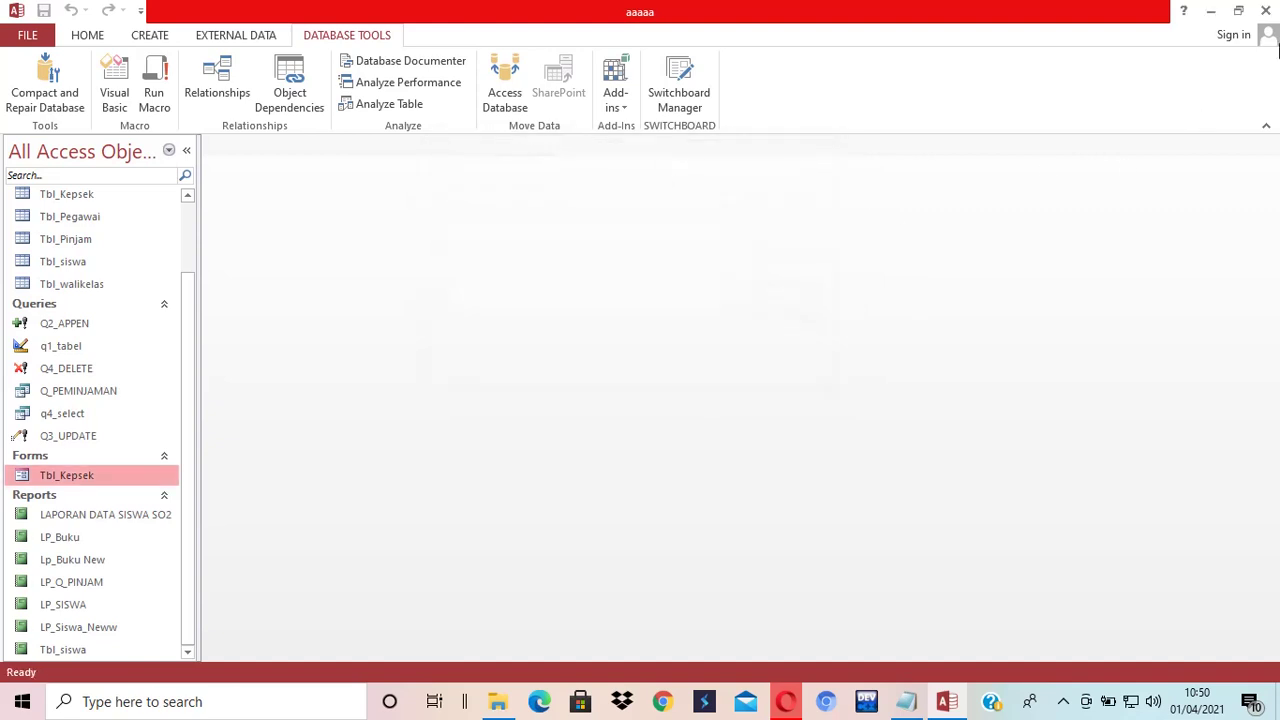
# Step: Close the current database and open the recent file DB_PERPUSTAKAAN - Copy from File Explorer
pyautogui.click(1266, 12)
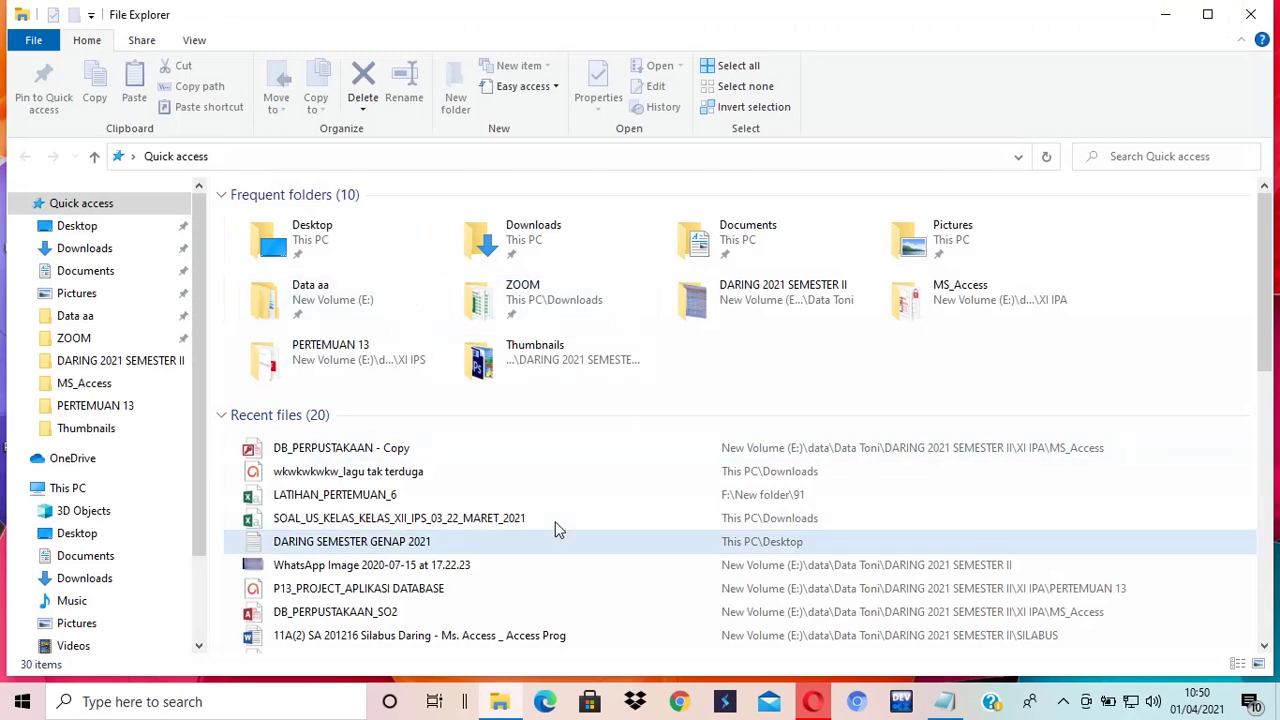
pyautogui.doubleClick(368, 450)
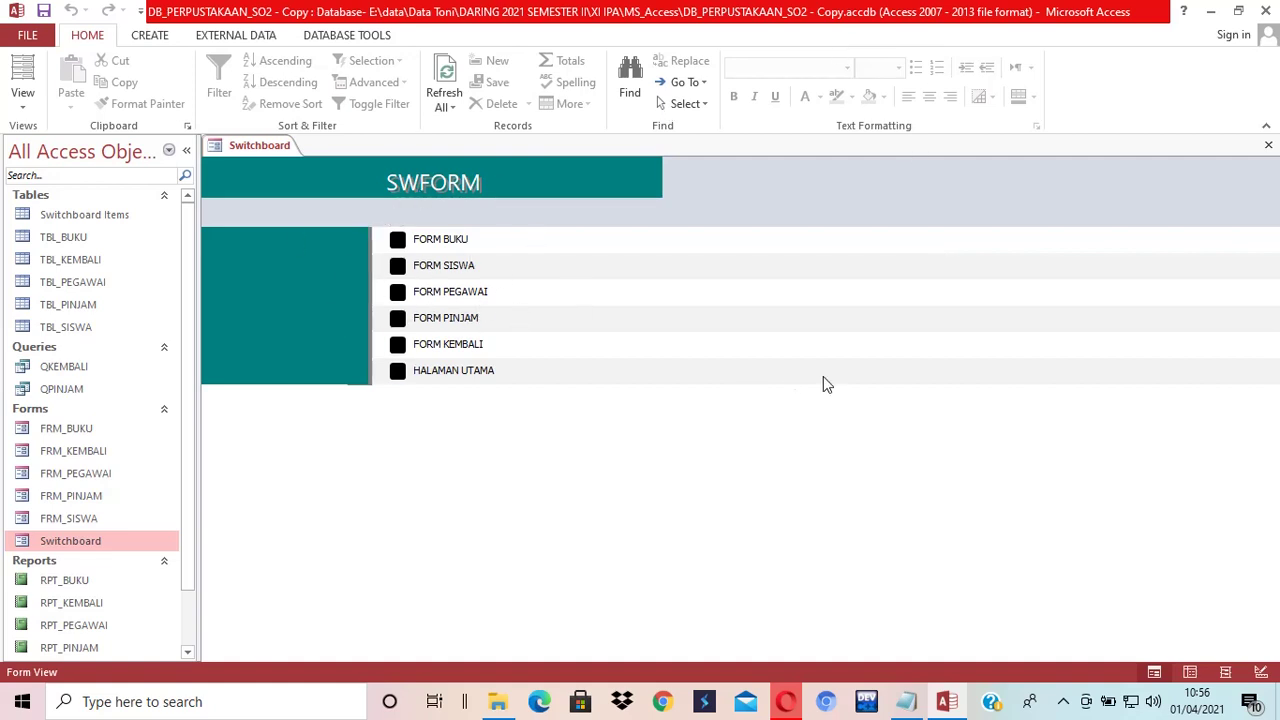
# Step: Test the FORM SISWA, FORM KEMBALI and FORM PEGAWAI items of the SWFORM switchboard by opening each form from it
pyautogui.click(398, 266)
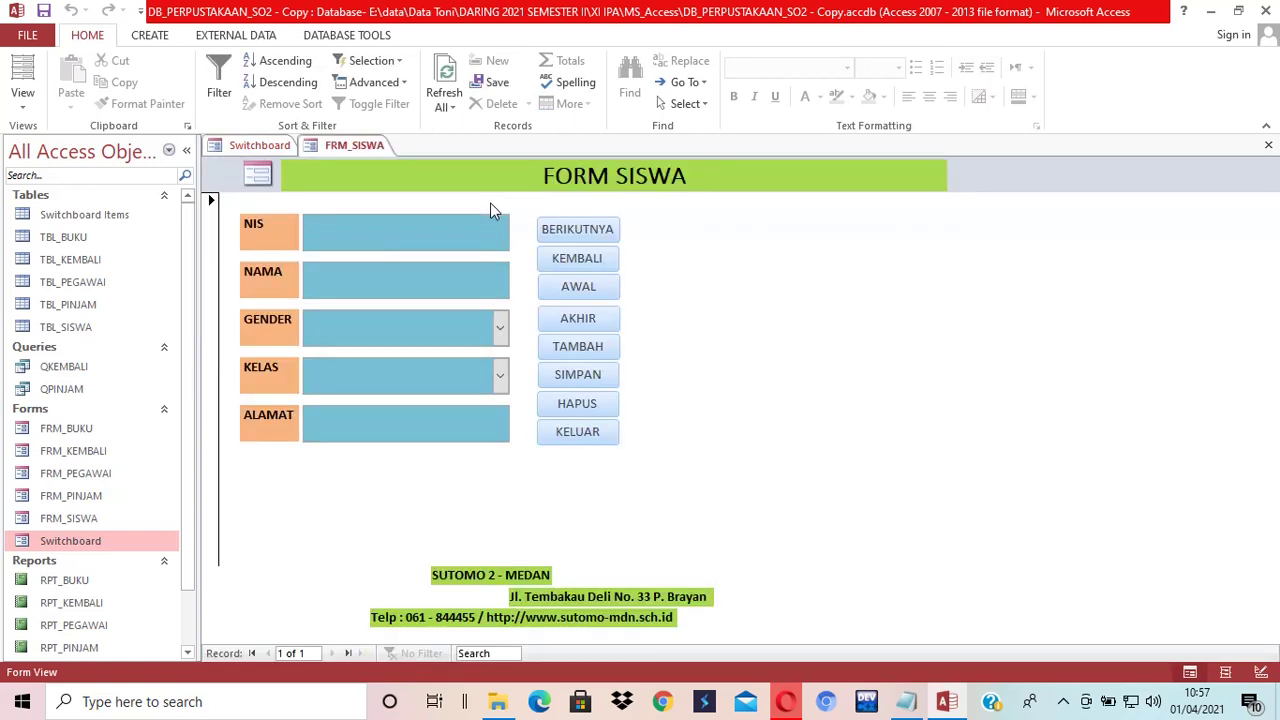
pyautogui.click(258, 145)
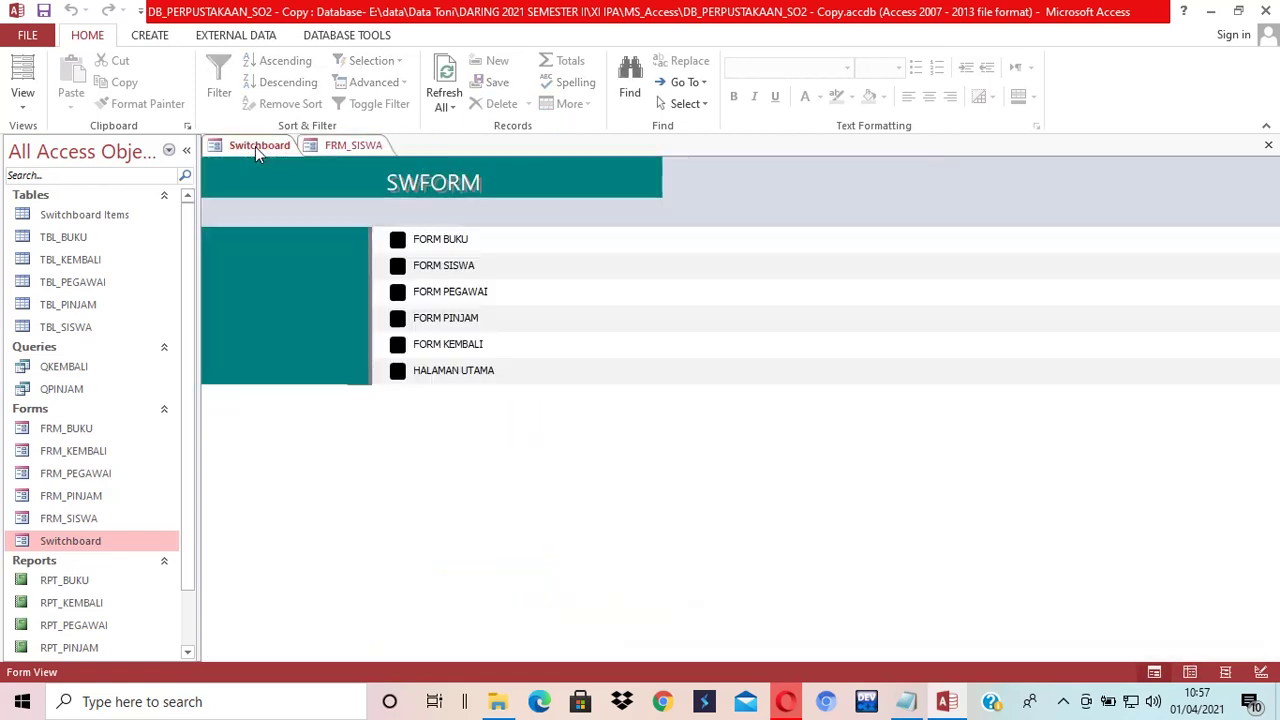
pyautogui.click(398, 344)
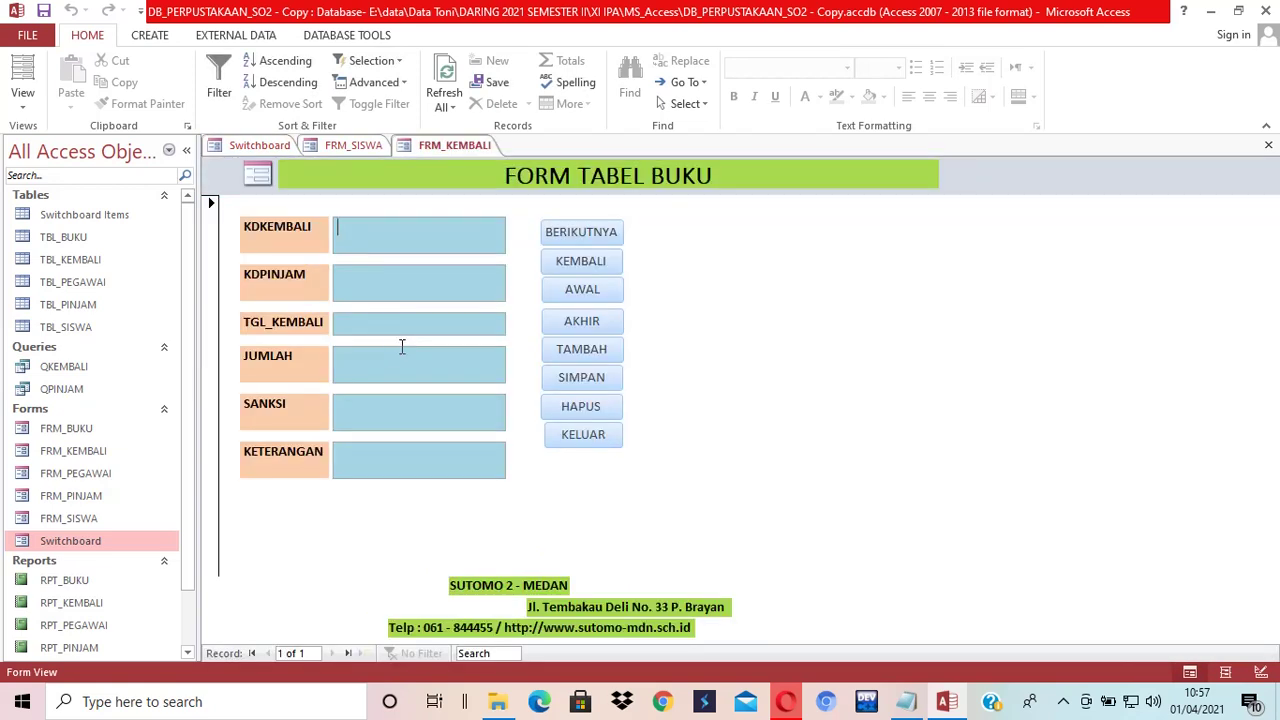
pyautogui.click(279, 150)
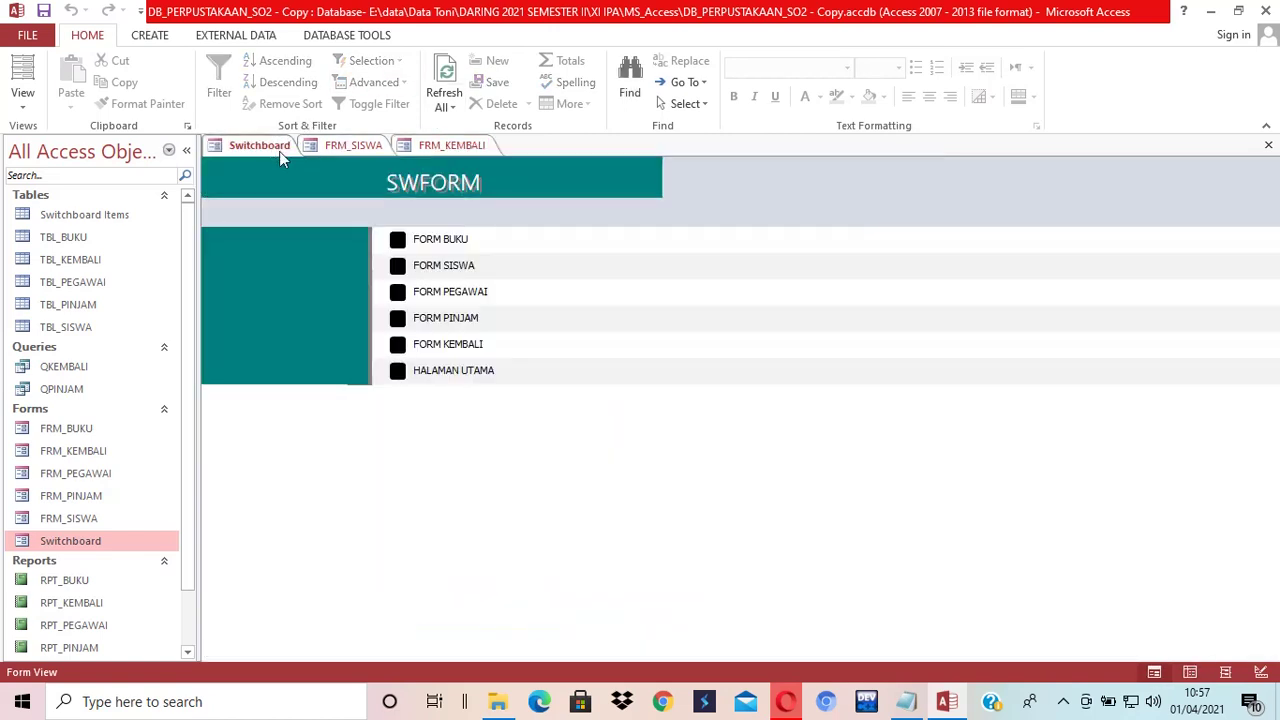
pyautogui.click(397, 291)
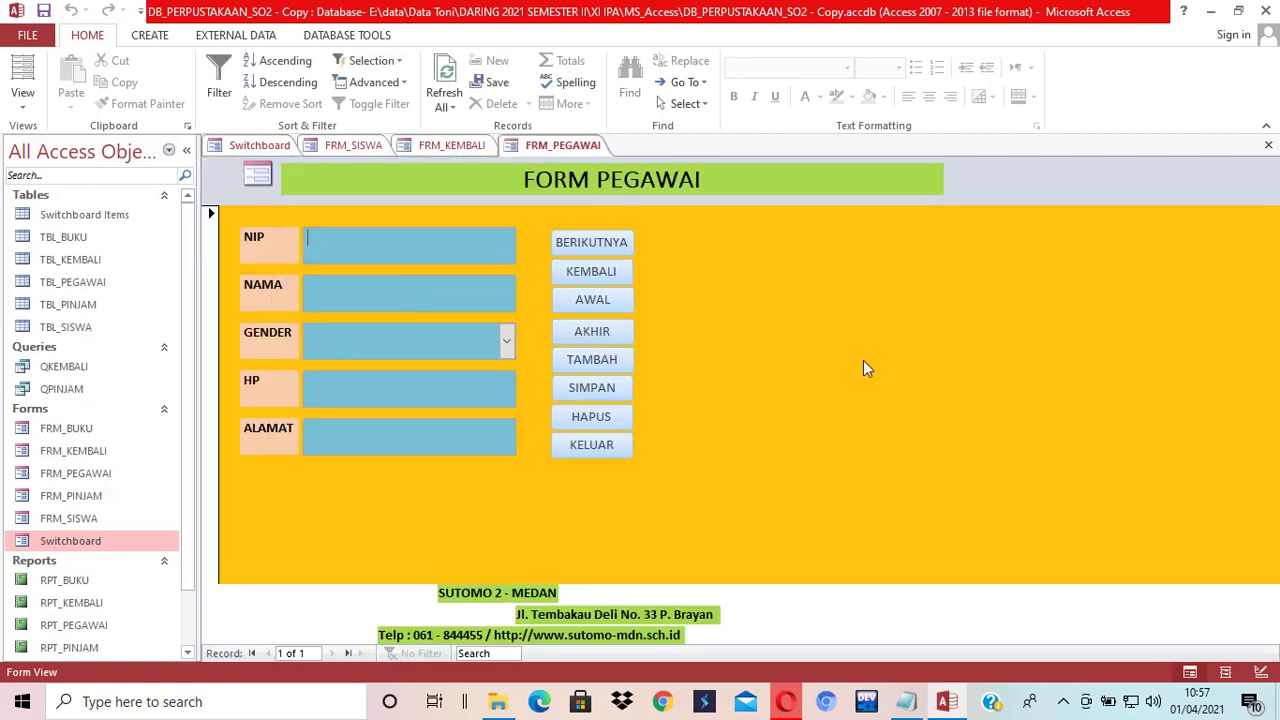